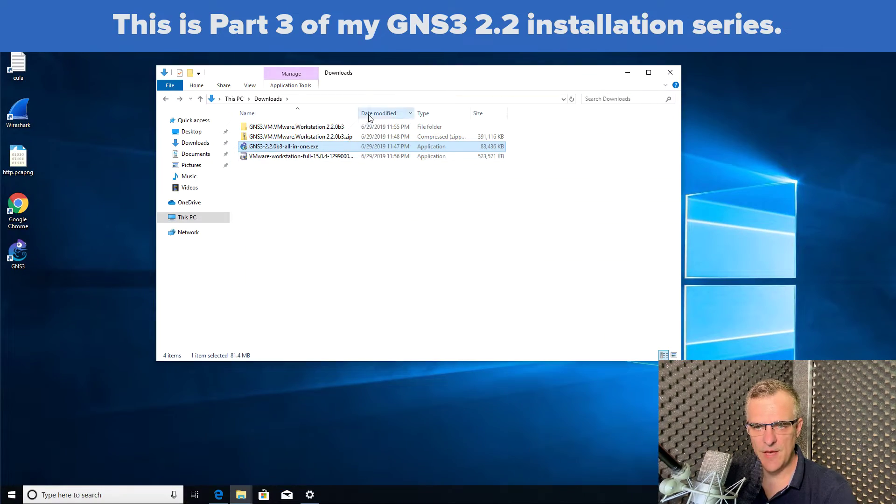
Launch VMware-workstation-full-15.0.4-12990004.exe from Downloads and approve the User Account Control prompt.
{"action": "left_click_drag", "start_coordinate": [366, 112], "coordinate": [430, 111]}
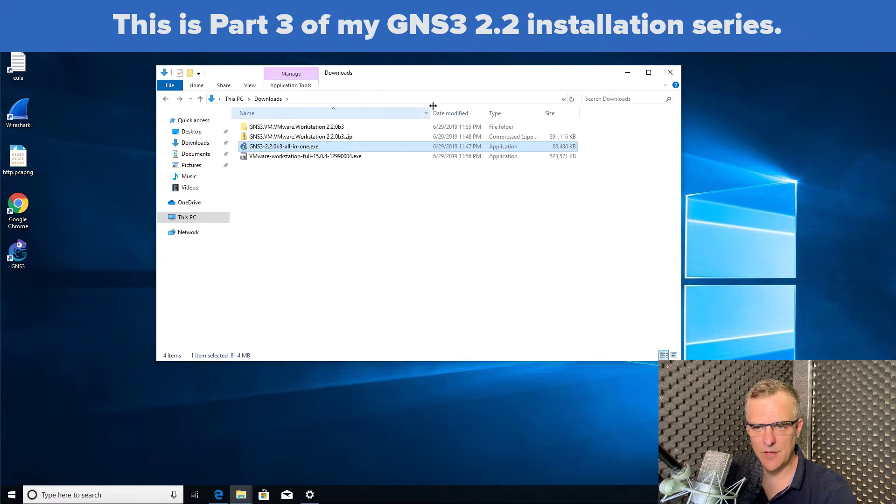
{"action": "double_click", "coordinate": [338, 157]}
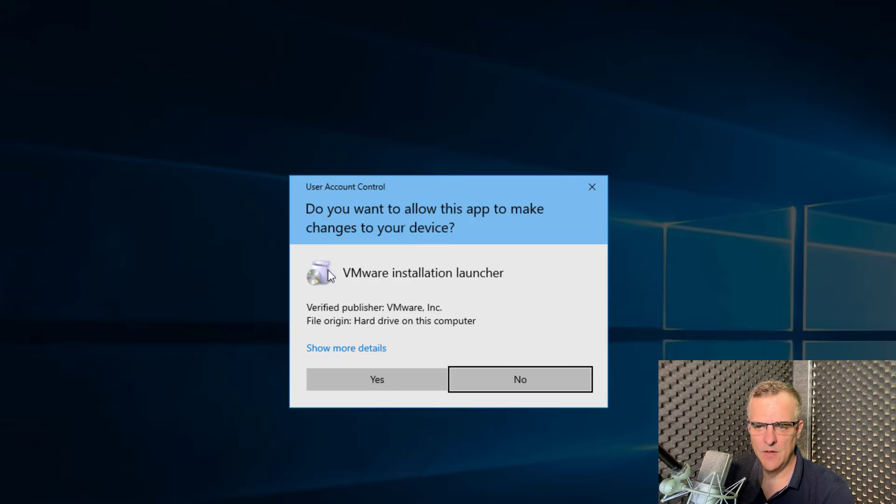
{"action": "left_click", "coordinate": [390, 386]}
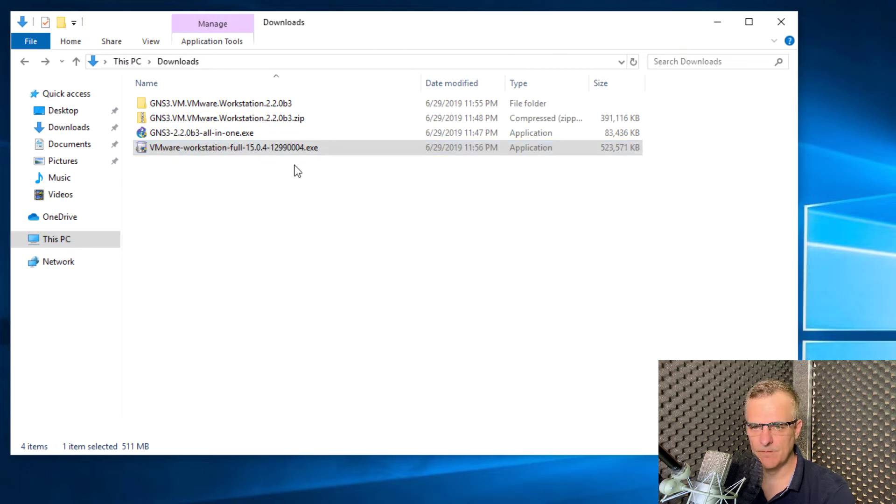
{"action": "double_click", "coordinate": [267, 107]}
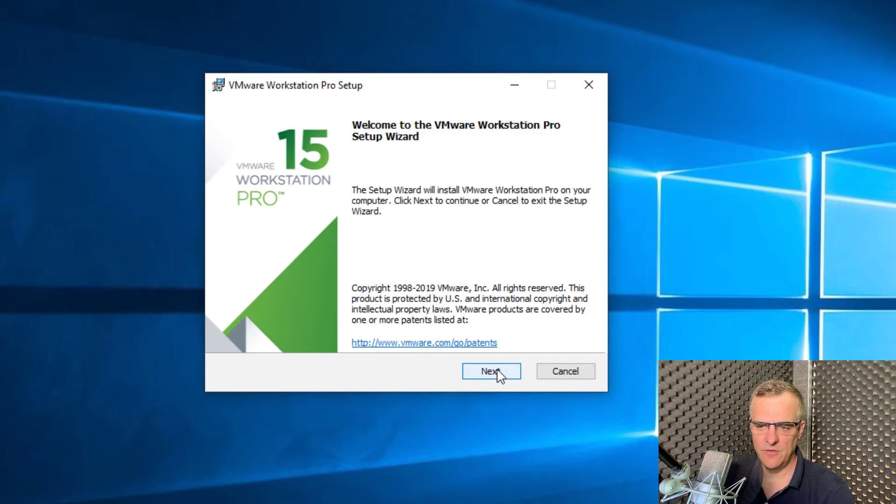
Accept the licence agreement, keep the default install location, and turn off CEIP and update checks.
{"action": "left_click", "coordinate": [497, 370]}
{"action": "left_click", "coordinate": [359, 335]}
{"action": "left_click", "coordinate": [492, 372]}
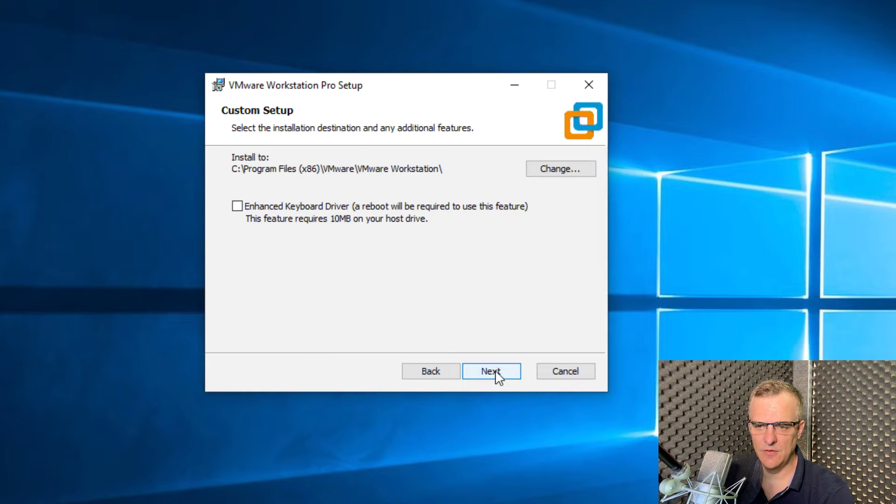
{"action": "left_click", "coordinate": [496, 373]}
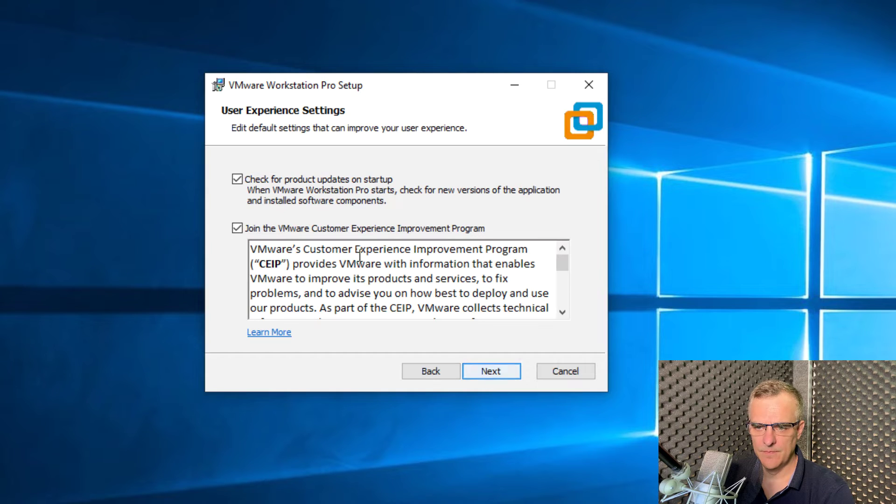
{"action": "left_click", "coordinate": [339, 230]}
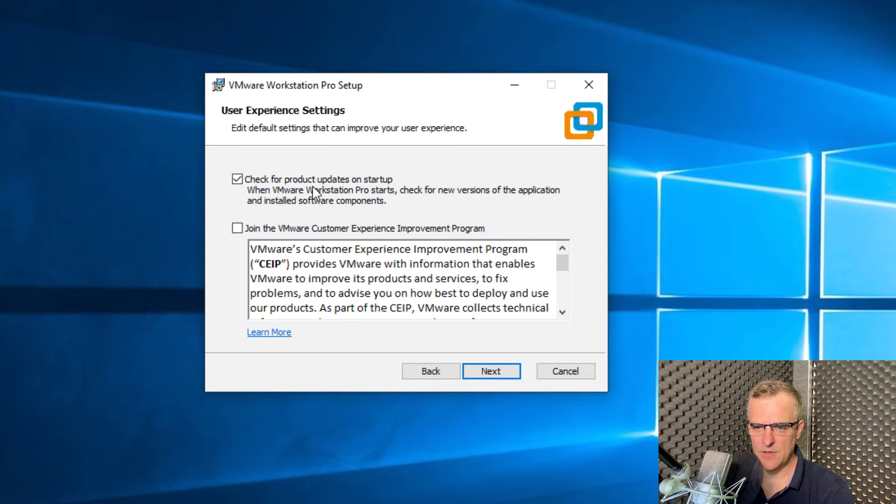
{"action": "left_click", "coordinate": [312, 181]}
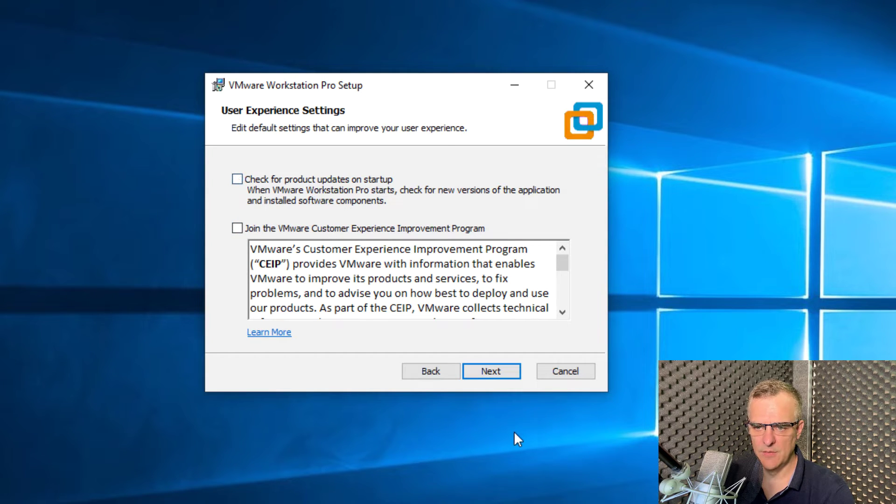
Keep the default shortcuts, install Workstation Pro 15, and close the finished wizard.
{"action": "left_click", "coordinate": [496, 377]}
{"action": "left_click", "coordinate": [495, 376]}
{"action": "left_click", "coordinate": [496, 376]}
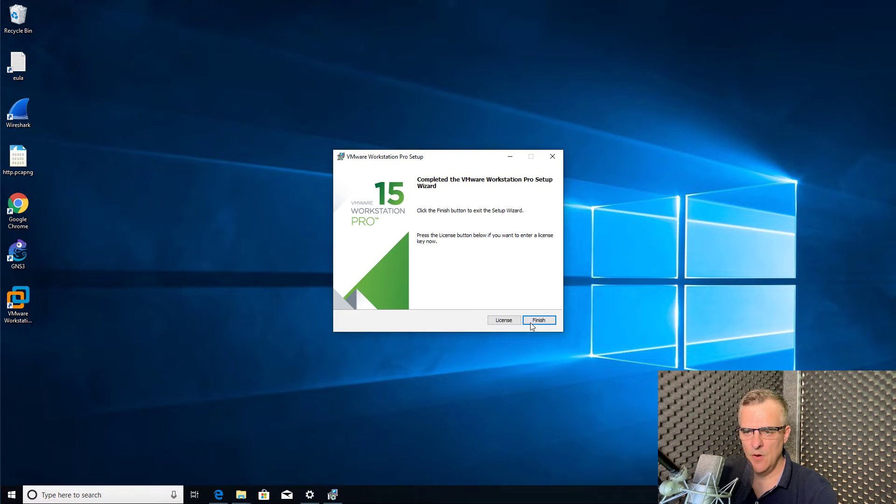
{"action": "left_click", "coordinate": [529, 321]}
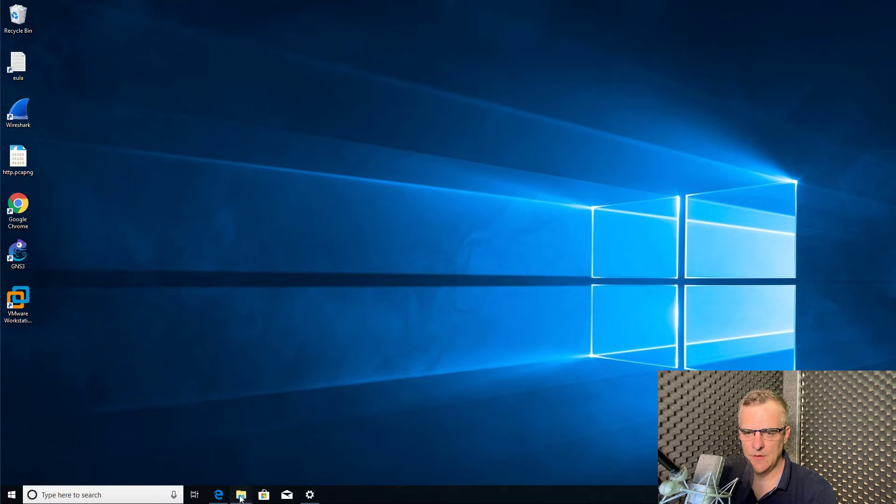
Open GNS3 VM.ova from the GNS3.VM.VMware.Workstation.2.2.0b3 folder in Downloads.
{"action": "mouse_move", "coordinate": [243, 493]}
{"action": "left_click", "coordinate": [288, 449]}
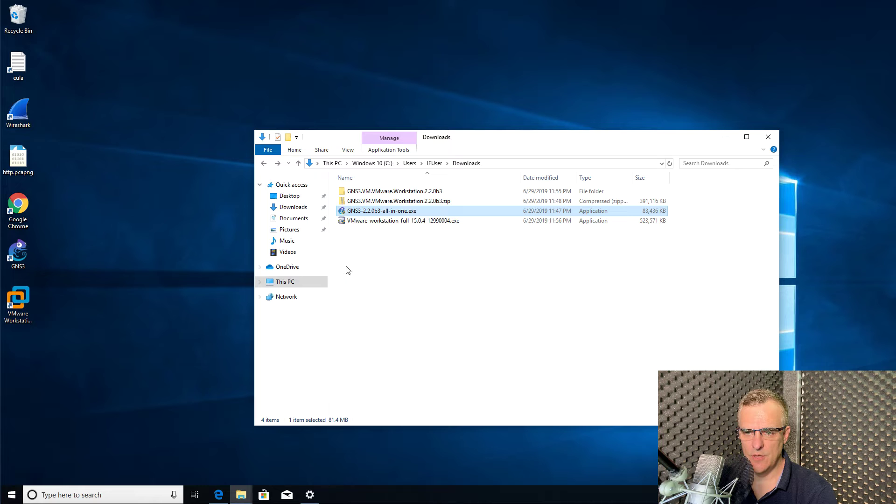
{"action": "left_click", "coordinate": [413, 194]}
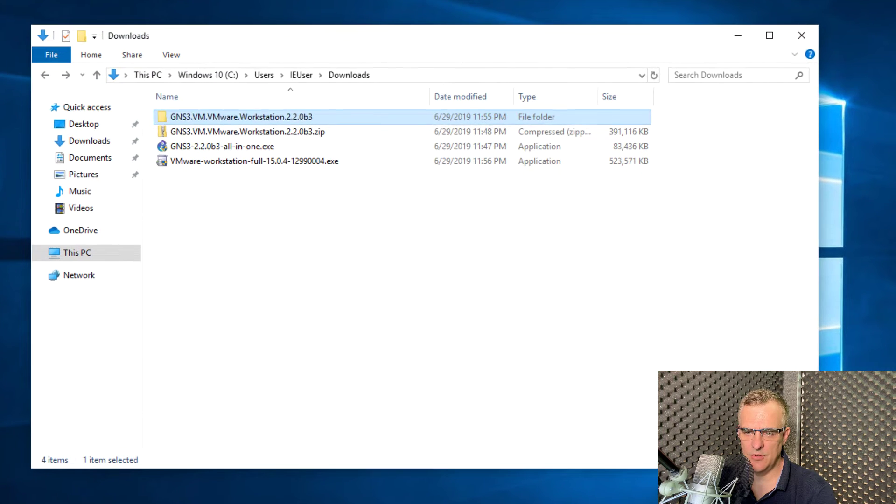
{"action": "left_click", "coordinate": [413, 194]}
{"action": "double_click", "coordinate": [341, 117]}
{"action": "left_click", "coordinate": [190, 119]}
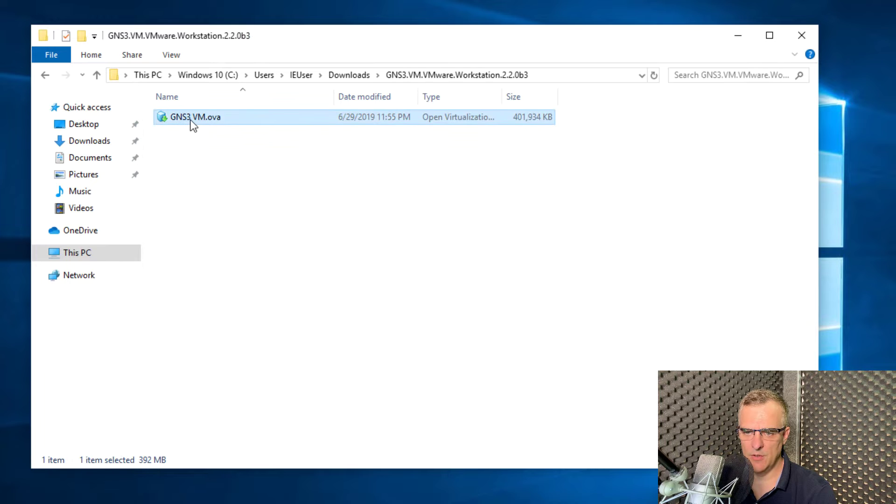
{"action": "double_click", "coordinate": [191, 119]}
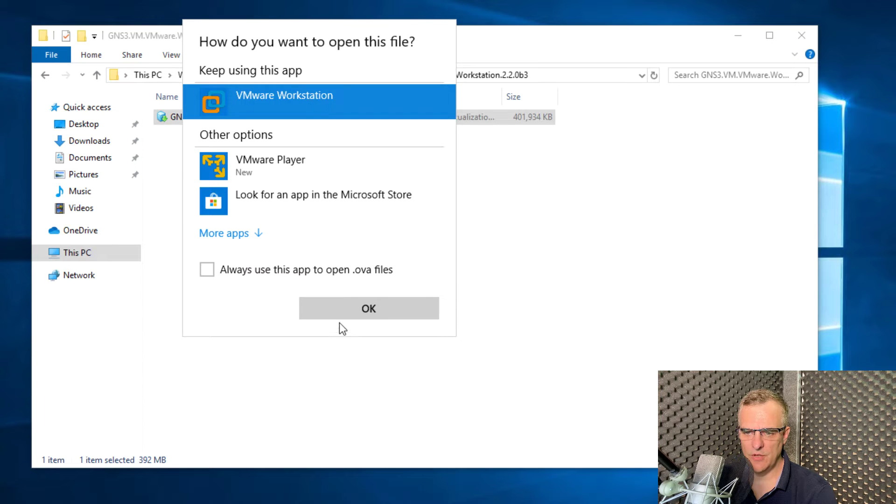
Open the appliance with VMware Workstation, starting its 30-day trial instead of entering a licence key.
{"action": "left_click", "coordinate": [343, 310]}
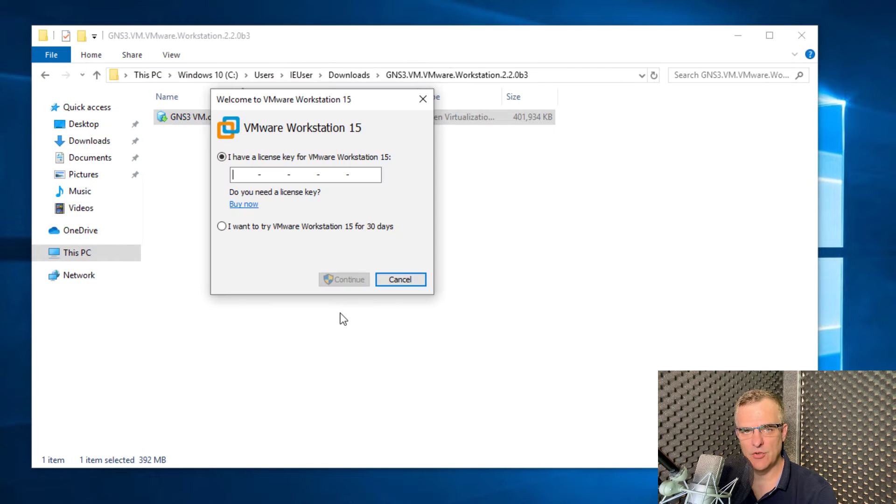
{"action": "left_click", "coordinate": [247, 228]}
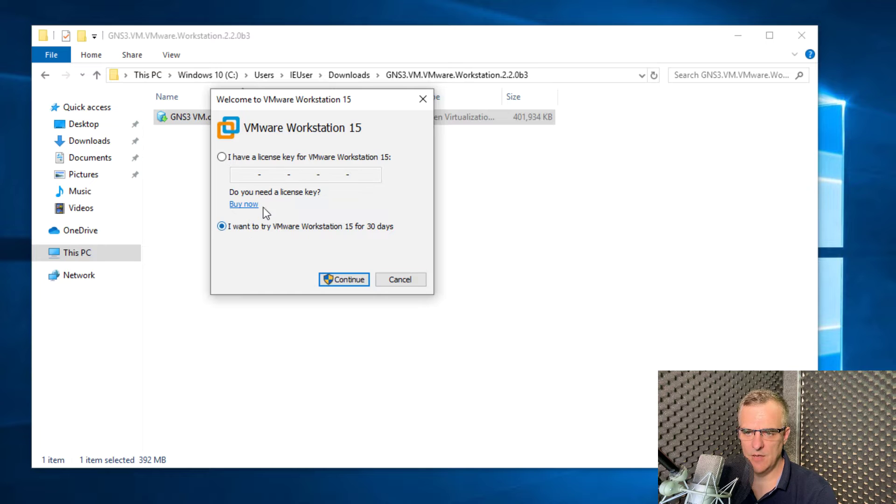
{"action": "left_click", "coordinate": [348, 280]}
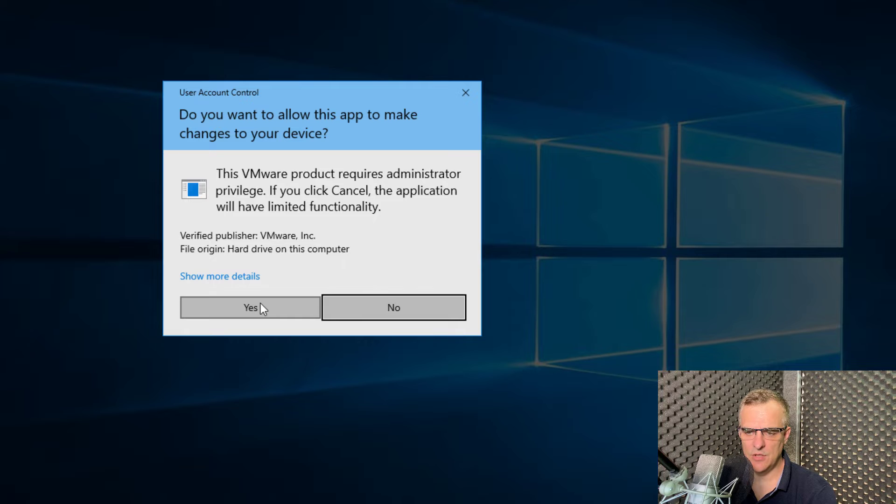
{"action": "left_click", "coordinate": [261, 303]}
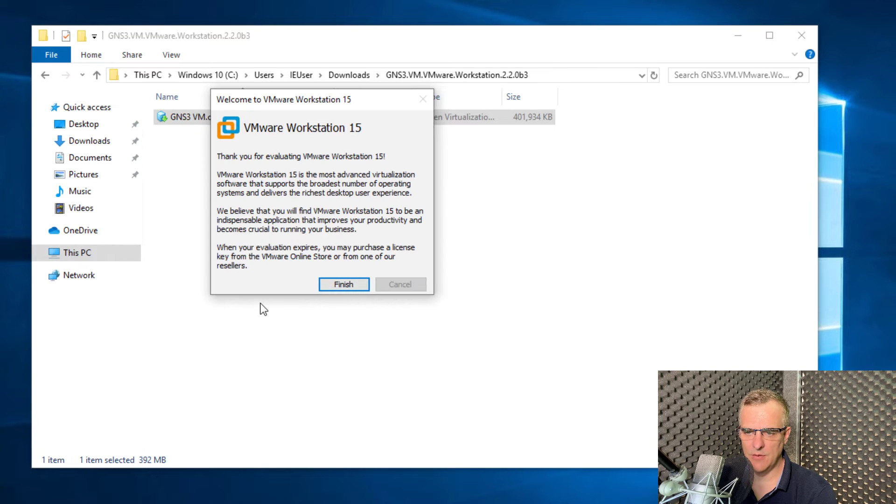
{"action": "left_click", "coordinate": [335, 280]}
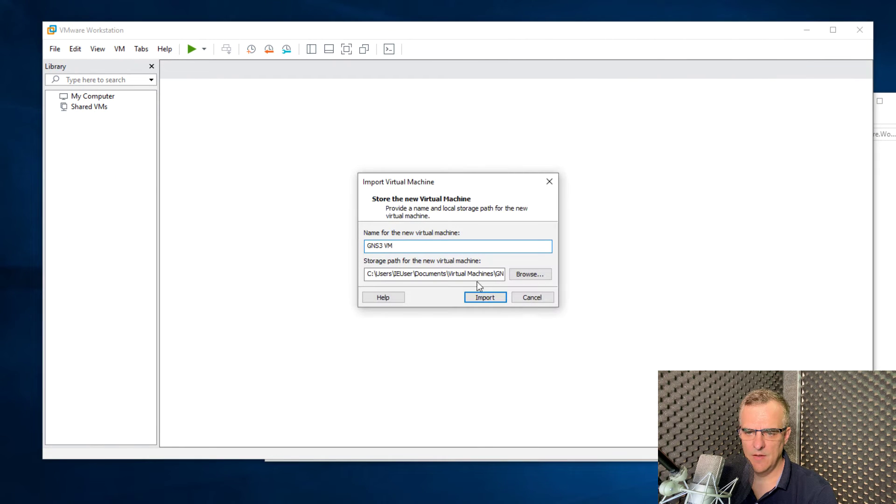
Import the appliance as GNS3 VM and wait until it is listed, powered off.
{"action": "left_click", "coordinate": [490, 297]}
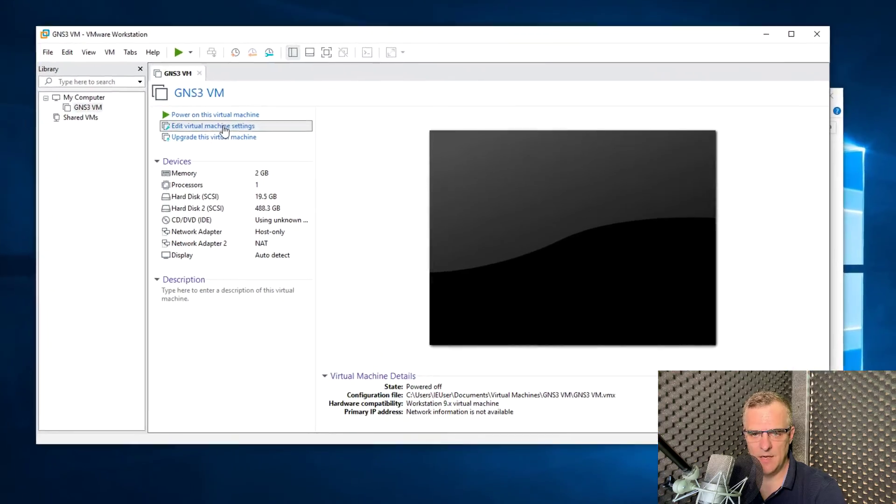
Enable Virtualize Intel VT-x/EPT or AMD-V/RVI in GNS3 VM's processor settings, then power it on.
{"action": "left_click", "coordinate": [258, 160]}
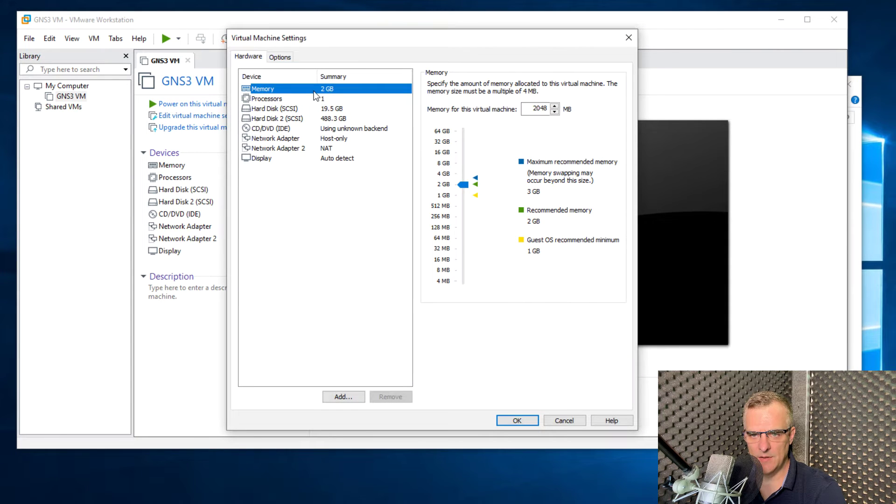
{"action": "left_click", "coordinate": [318, 100]}
{"action": "left_click", "coordinate": [450, 143]}
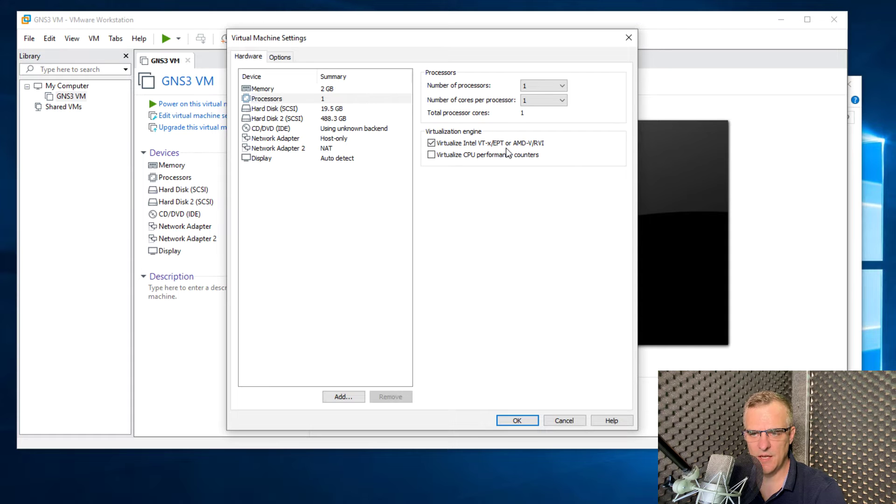
{"action": "left_click", "coordinate": [514, 421]}
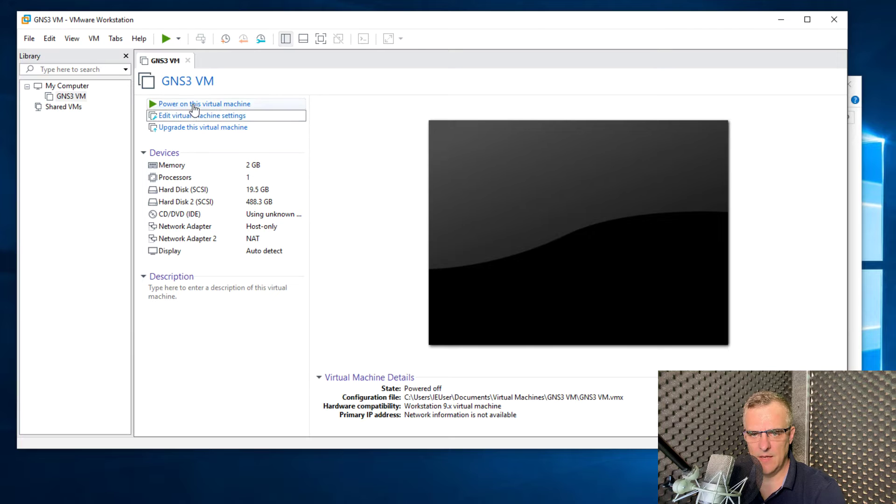
{"action": "left_click", "coordinate": [193, 105]}
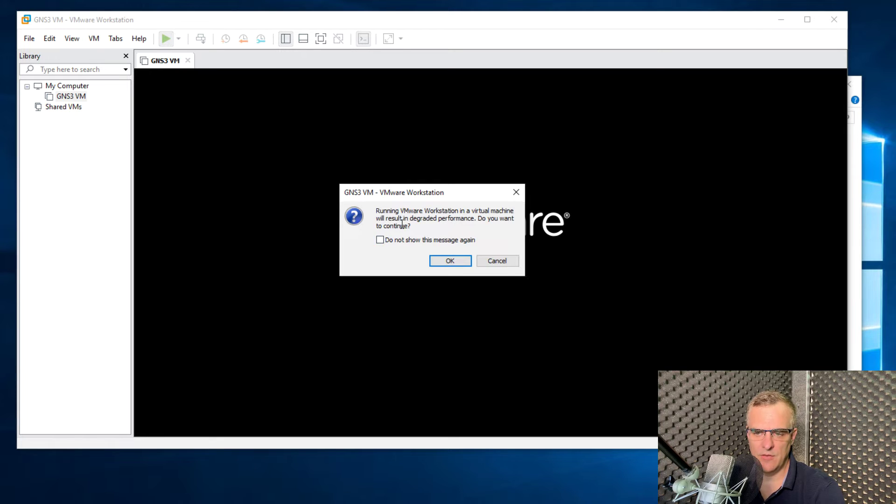
Accept the degraded-performance warning and highlight the error that the host lacks Intel VT-x support.
{"action": "left_click_drag", "start_coordinate": [401, 208], "coordinate": [537, 210]}
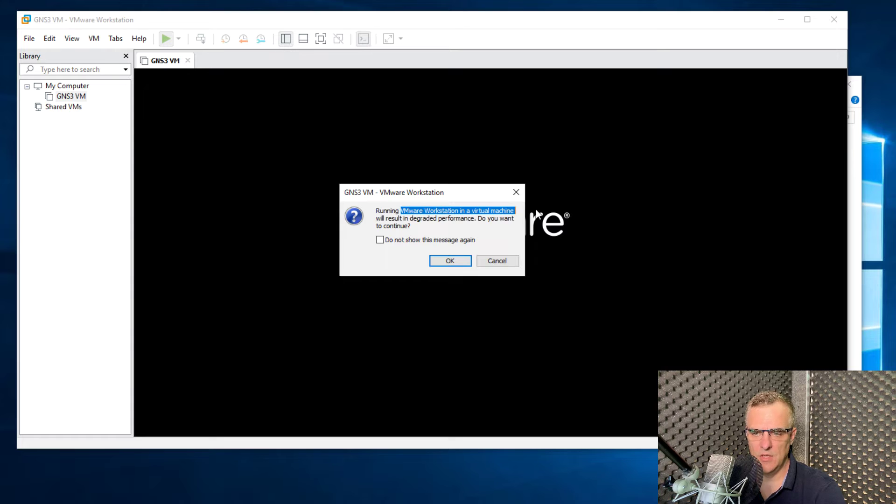
{"action": "left_click", "coordinate": [452, 259]}
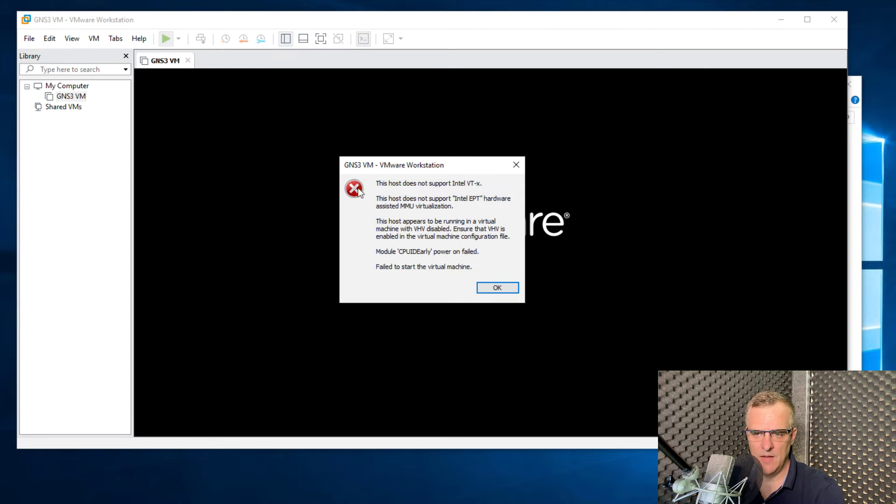
{"action": "left_click_drag", "start_coordinate": [385, 183], "coordinate": [506, 184]}
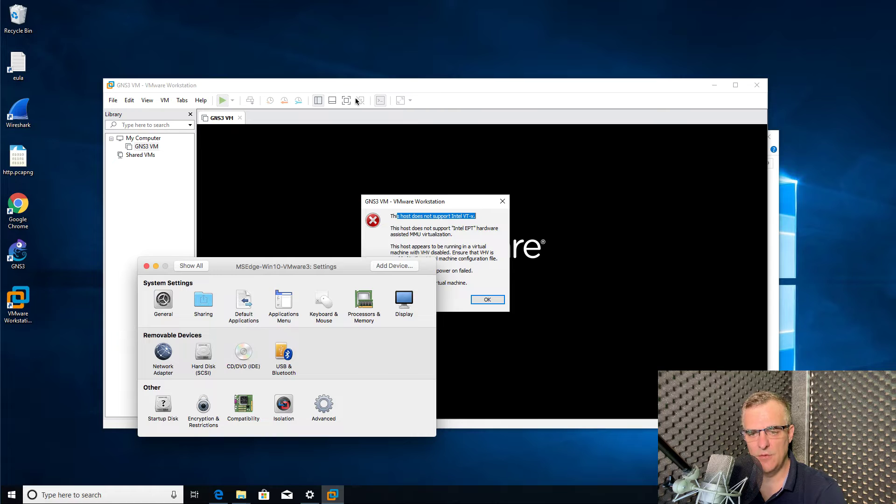
Review the Windows VM's advanced Processors & Memory options in Fusion, then return to the VT-x error.
{"action": "left_click", "coordinate": [358, 306]}
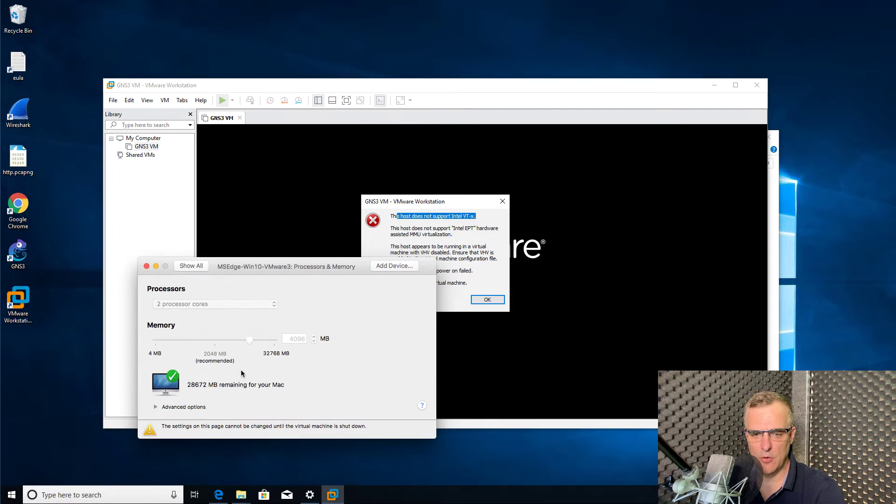
{"action": "left_click", "coordinate": [155, 406]}
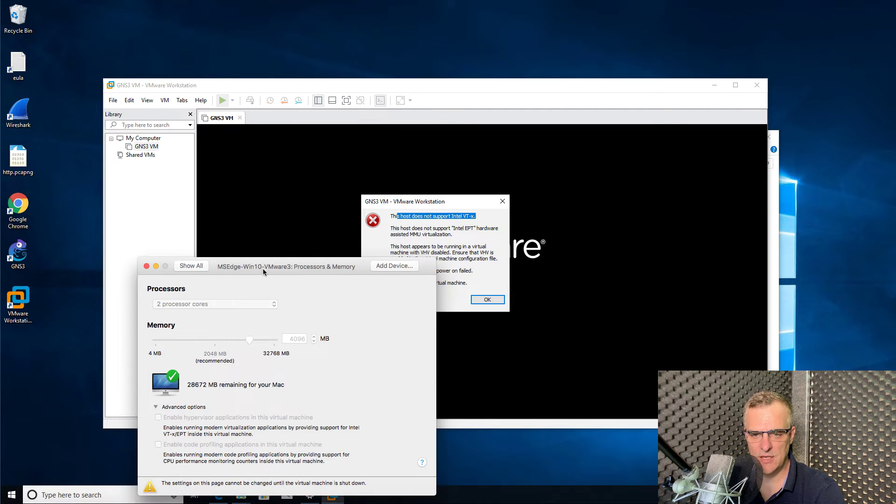
{"action": "left_click_drag", "start_coordinate": [263, 268], "coordinate": [204, 158]}
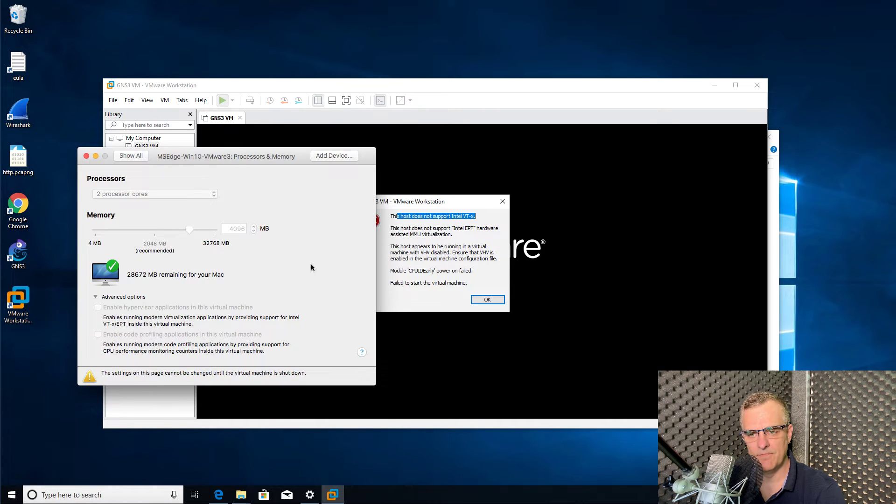
{"action": "left_click", "coordinate": [428, 201]}
Dismiss the VT-x error and close VMware Workstation and the Downloads window.
{"action": "left_click", "coordinate": [483, 300]}
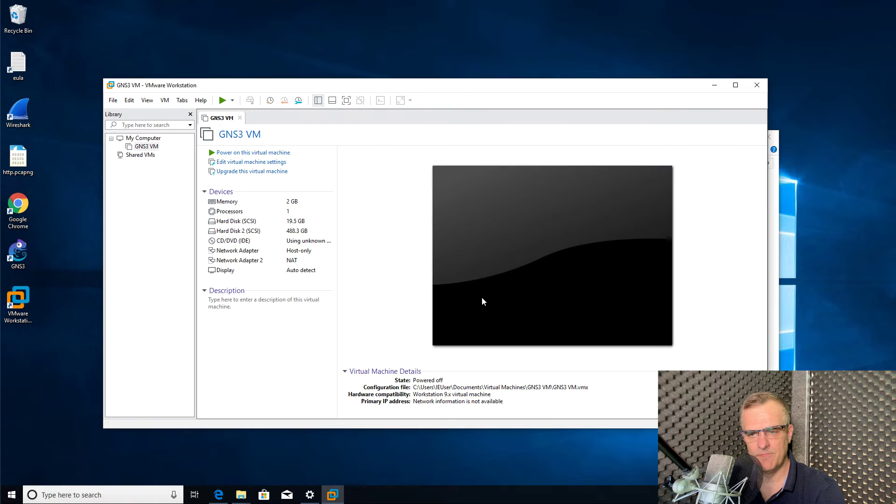
{"action": "left_click", "coordinate": [754, 89]}
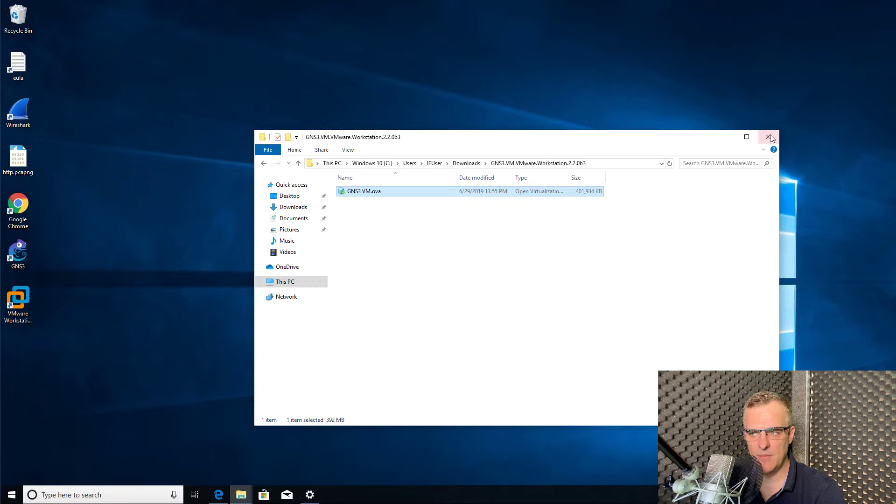
{"action": "left_click", "coordinate": [768, 136]}
Open Command Prompt via the 'cmd' search and run shutdown -p to power off Windows.
{"action": "left_click", "coordinate": [91, 492]}
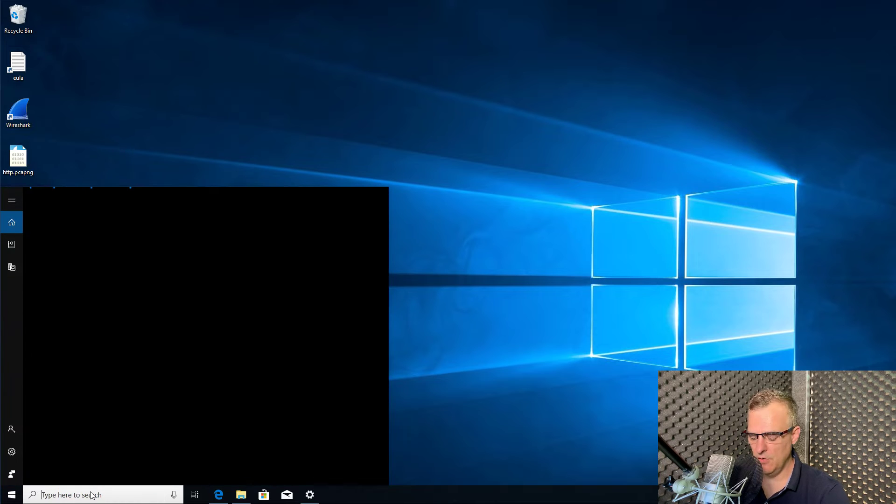
{"action": "type", "text": "cmd"}
{"action": "key", "text": "Return"}
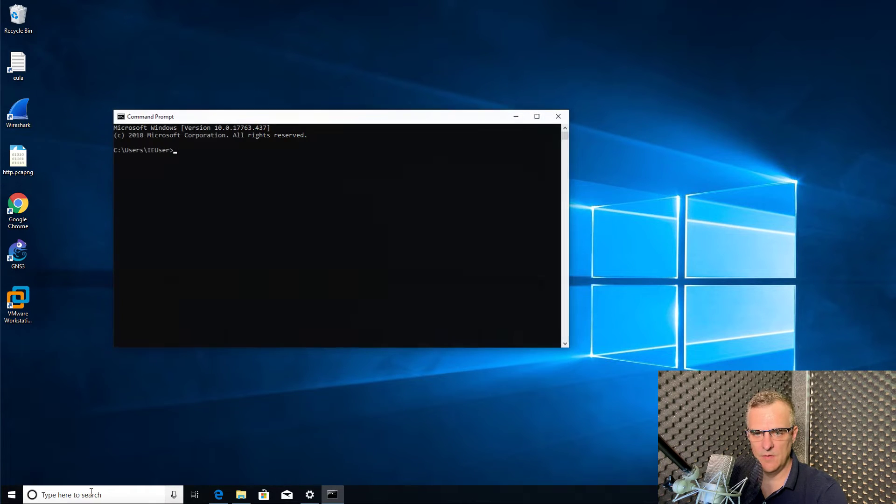
{"action": "type", "text": "shutdown -p"}
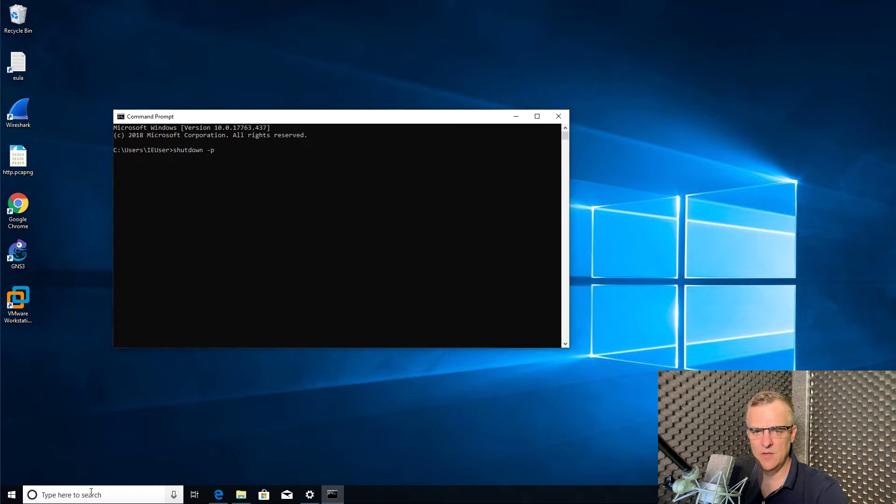
{"action": "key", "text": "Return"}
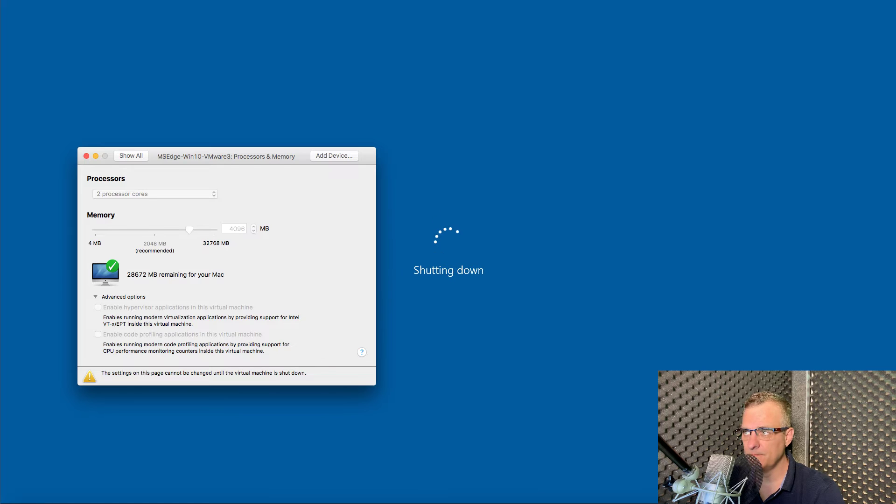
Reopen the Windows VM's settings and enable hypervisor applications under Processors & Memory advanced options.
{"action": "left_click", "coordinate": [86, 156]}
{"action": "left_click", "coordinate": [209, 31]}
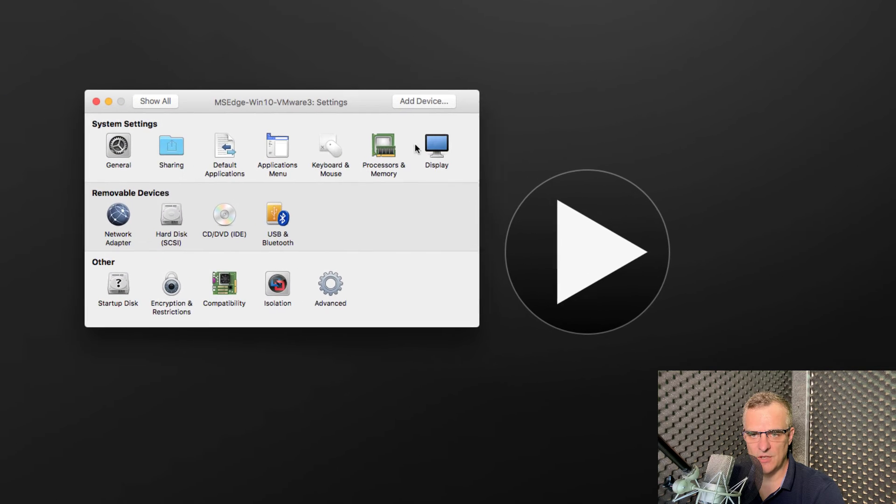
{"action": "left_click", "coordinate": [386, 151]}
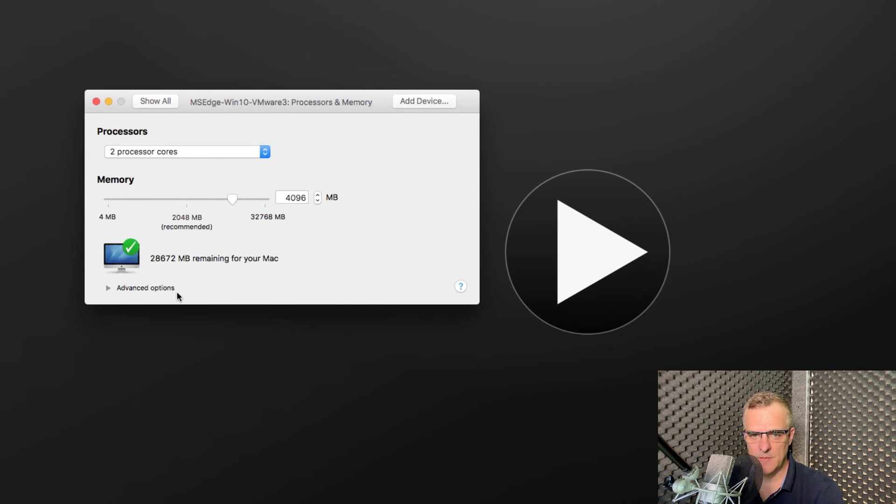
{"action": "left_click", "coordinate": [109, 287]}
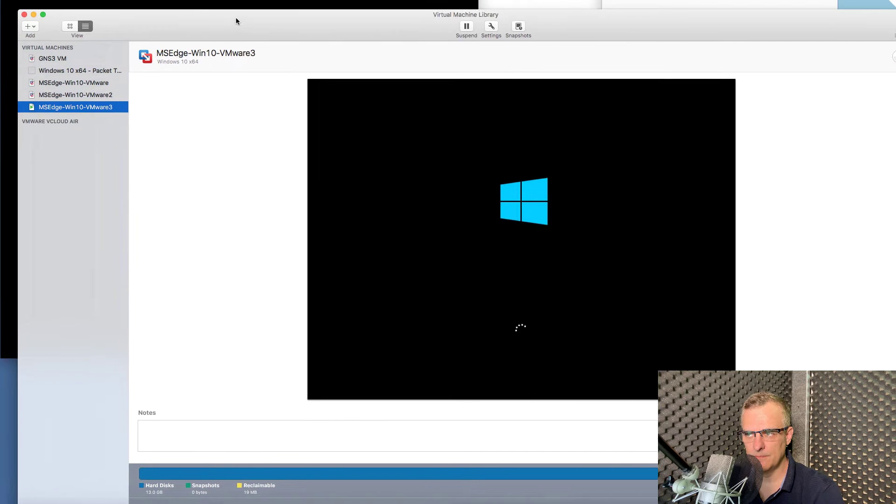
Boot the Windows VM again and move the Virtual Machine Library window aside.
{"action": "left_click_drag", "start_coordinate": [236, 17], "coordinate": [217, 7]}
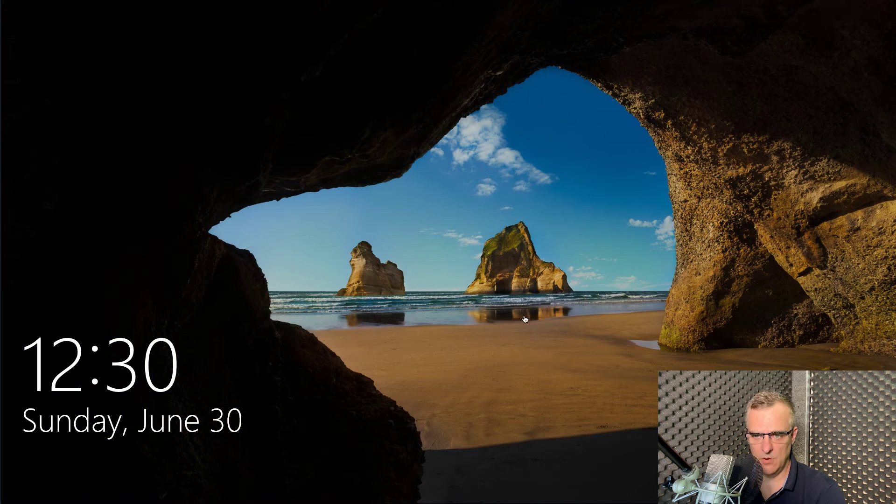
Sign in to the Windows 10 account with its password to reach the desktop.
{"action": "left_click", "coordinate": [454, 260]}
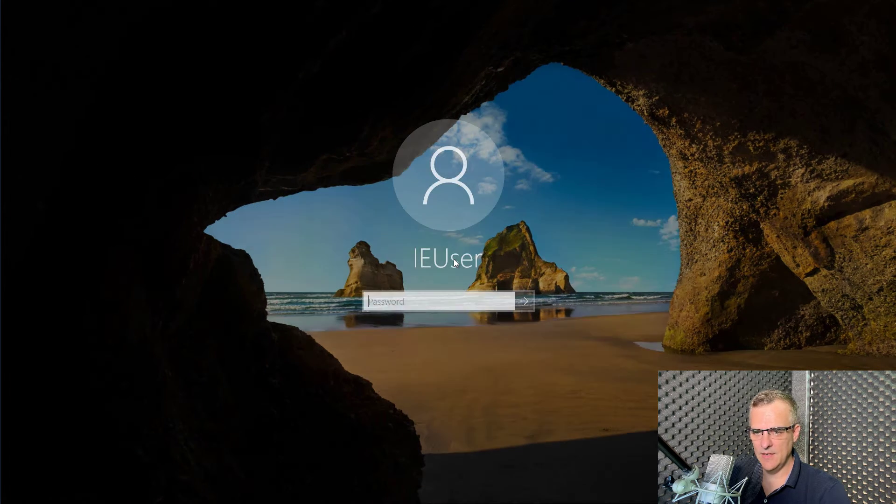
{"action": "type", "text": "******"}
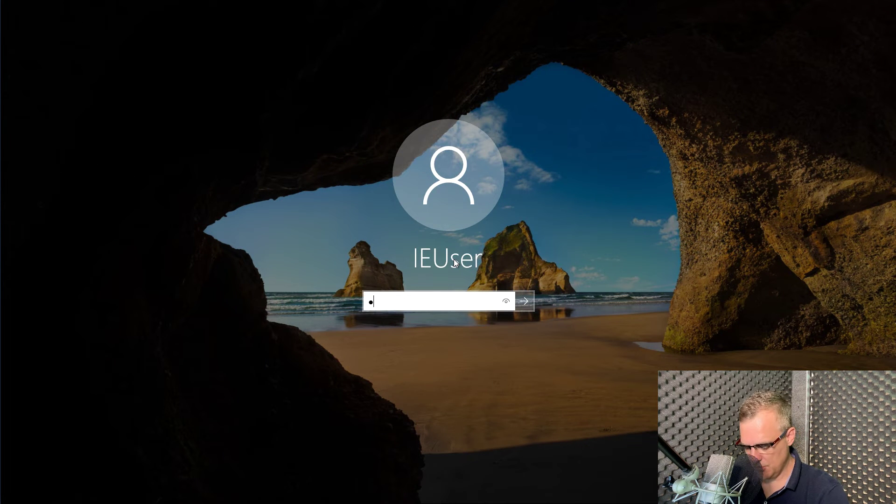
{"action": "type", "text": "***"}
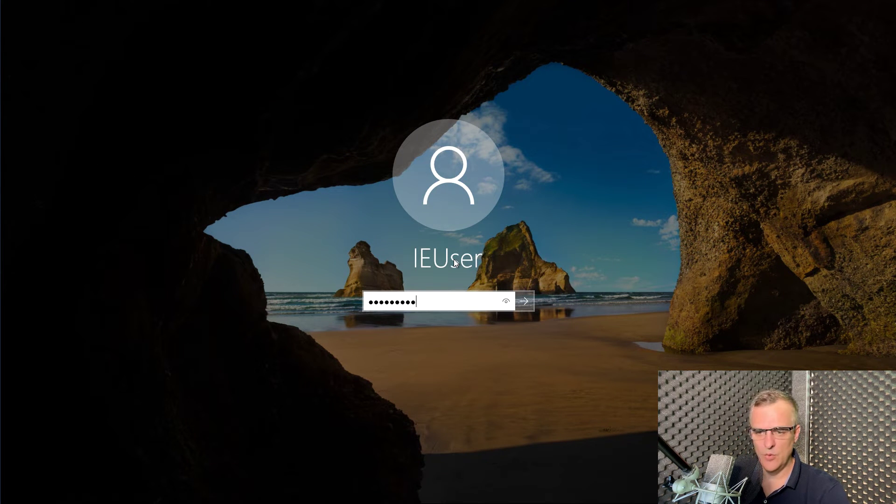
{"action": "key", "text": "Return"}
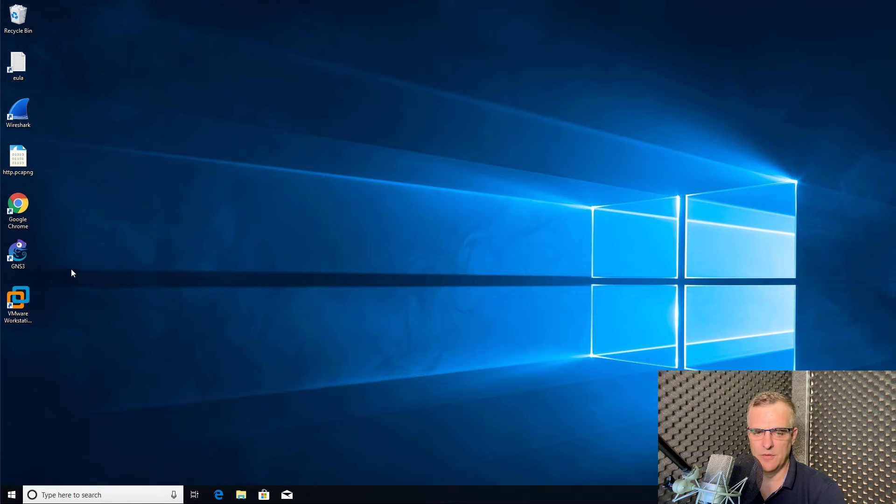
Launch VMware Workstation Pro and power on GNS3 VM, accepting the degraded-performance warning.
{"action": "left_click", "coordinate": [26, 308]}
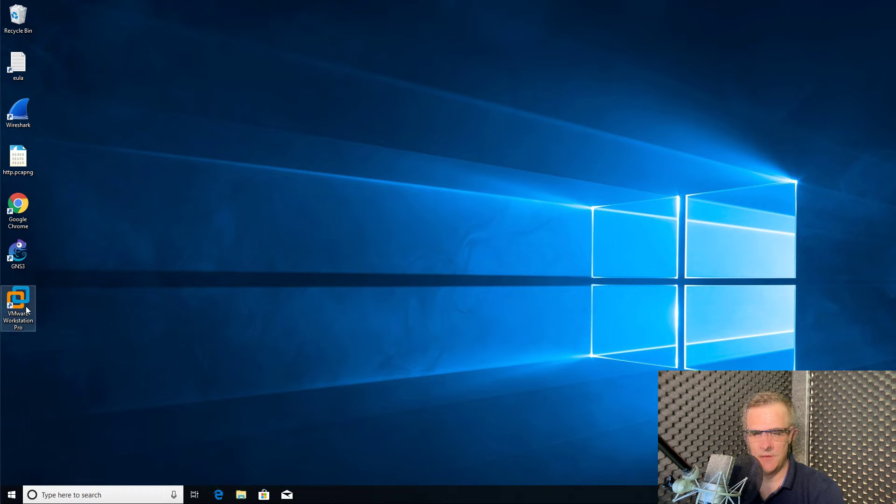
{"action": "double_click", "coordinate": [26, 308]}
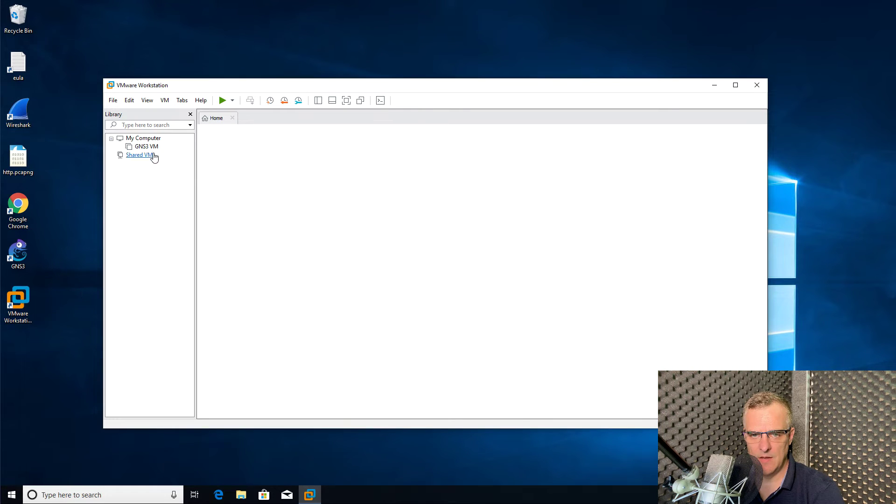
{"action": "left_click", "coordinate": [146, 146]}
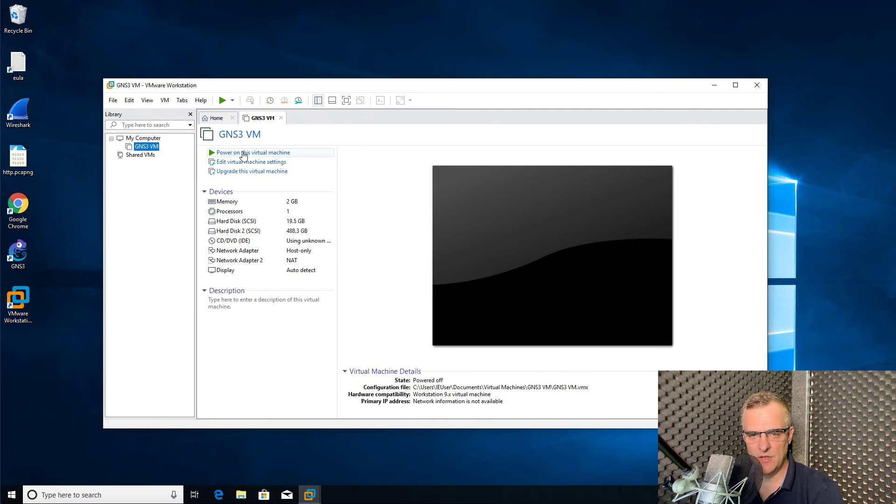
{"action": "left_click", "coordinate": [243, 153]}
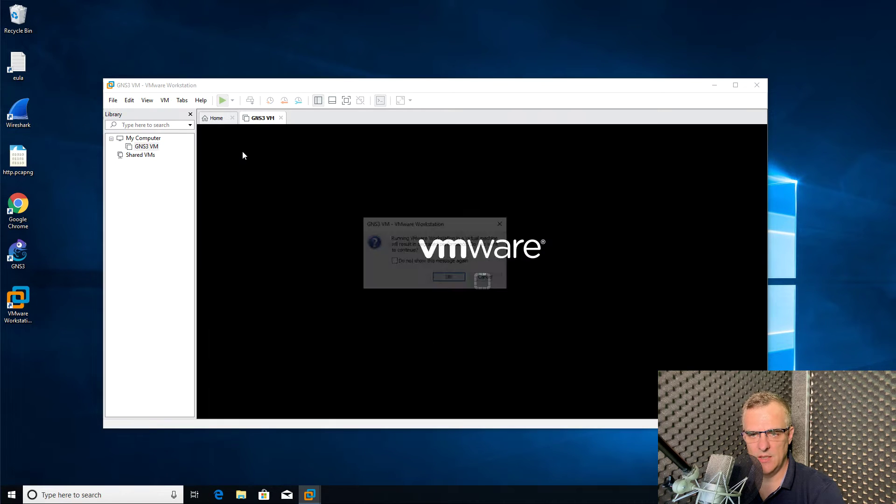
{"action": "left_click", "coordinate": [449, 278]}
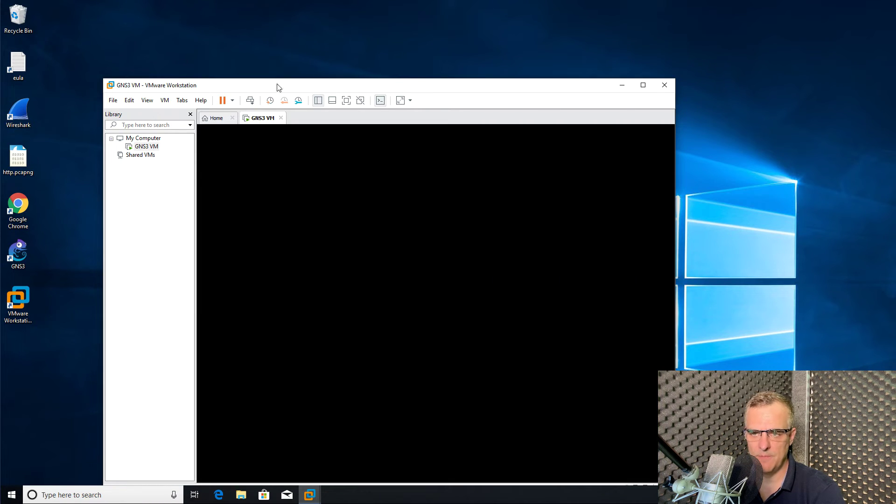
Shut down the GNS3 VM from its console menu, then close VMware Workstation.
{"action": "left_click_drag", "start_coordinate": [337, 89], "coordinate": [343, 44]}
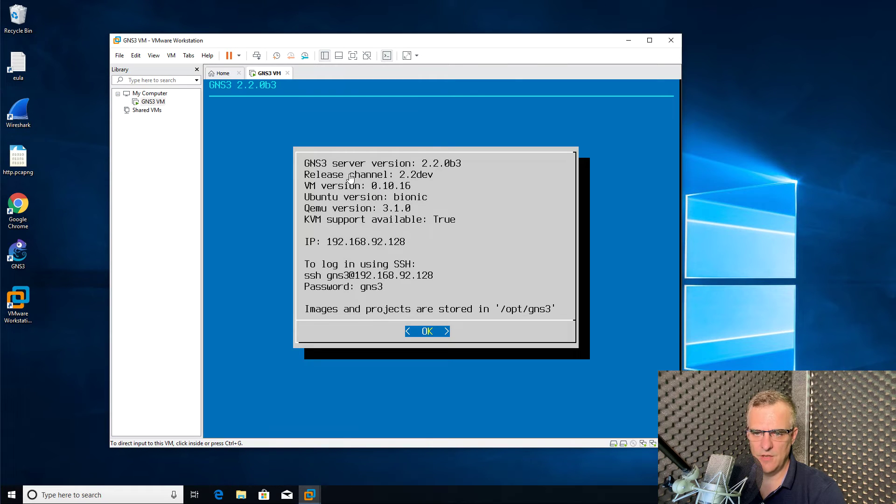
{"action": "left_click", "coordinate": [457, 173]}
{"action": "key", "text": "Return"}
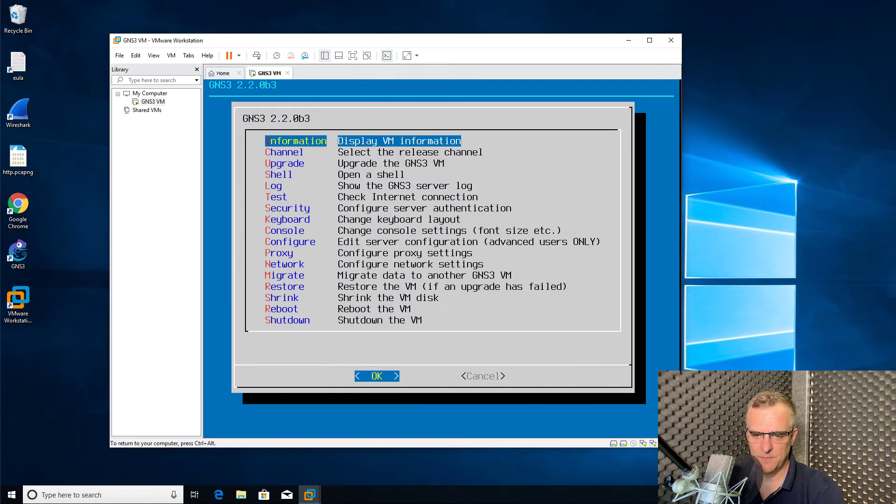
{"action": "key", "text": "Down"}
{"action": "key", "text": "Down"}
{"action": "key", "text": "Down"}
{"action": "key", "text": "Down"}
{"action": "key", "text": "Down"}
{"action": "key", "text": "Down"}
{"action": "key", "text": "Down"}
{"action": "key", "text": "Down"}
{"action": "key", "text": "Down"}
{"action": "key", "text": "Down"}
{"action": "key", "text": "Down"}
{"action": "key", "text": "Down"}
{"action": "key", "text": "Down"}
{"action": "key", "text": "Down"}
{"action": "key", "text": "Down"}
{"action": "key", "text": "Down"}
{"action": "key", "text": "Return"}
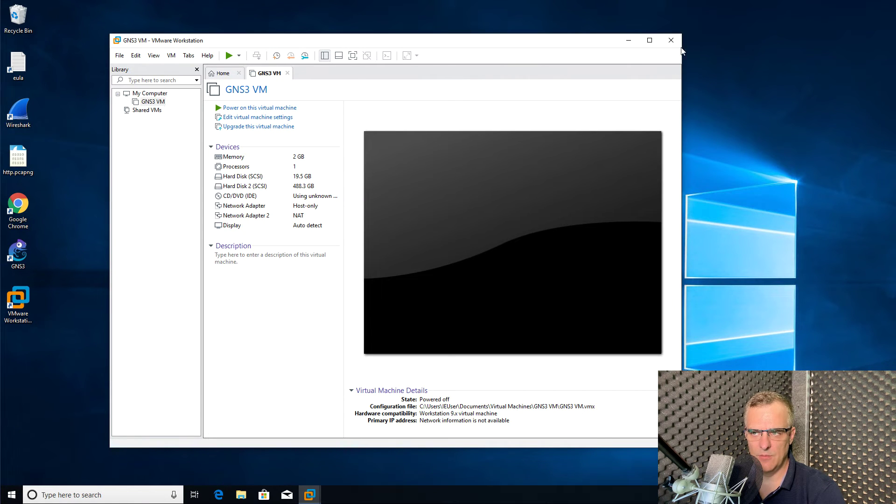
{"action": "left_click", "coordinate": [670, 41]}
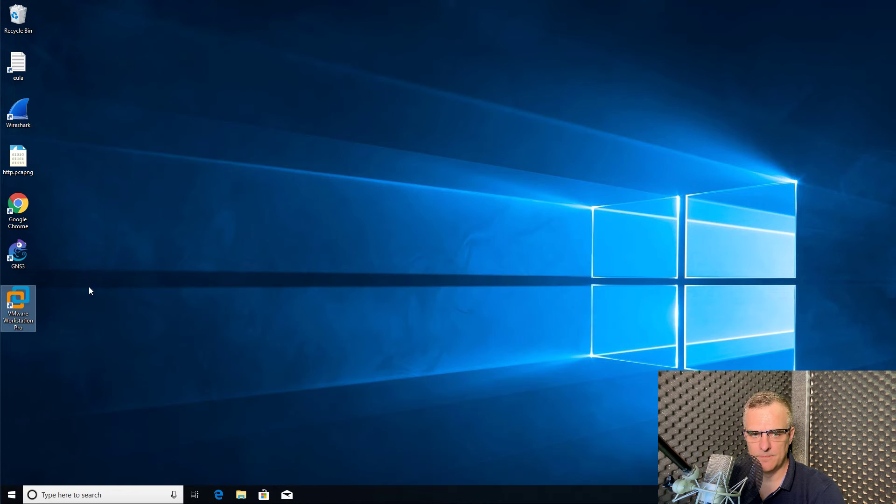
Launch GNS3, open firstproject from recent projects, and zoom out to fit the topology.
{"action": "double_click", "coordinate": [10, 255]}
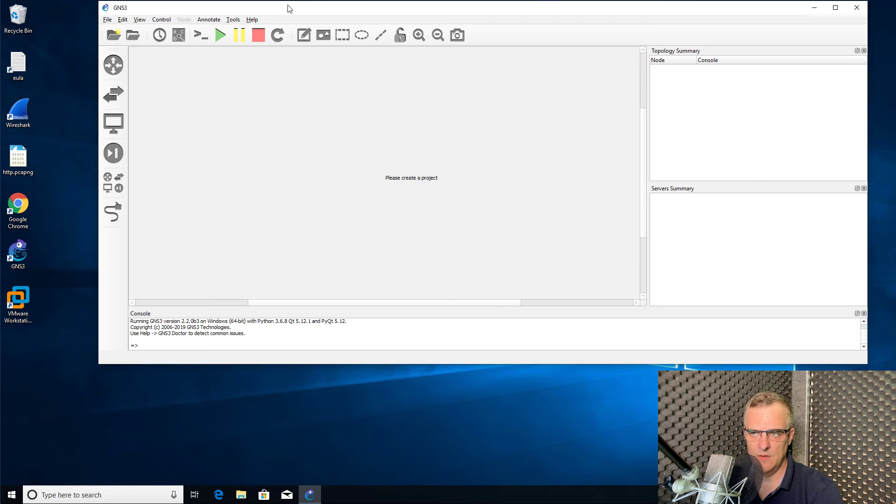
{"action": "left_click_drag", "start_coordinate": [289, 8], "coordinate": [274, 76]}
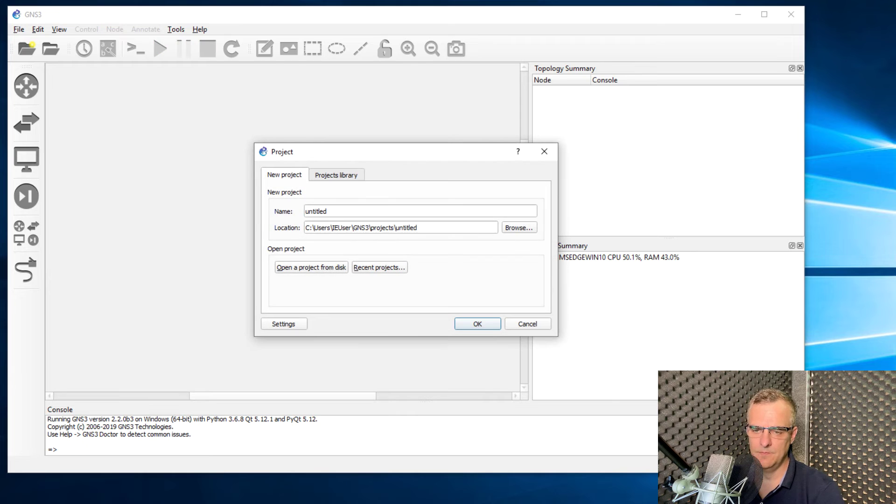
{"action": "left_click", "coordinate": [381, 267]}
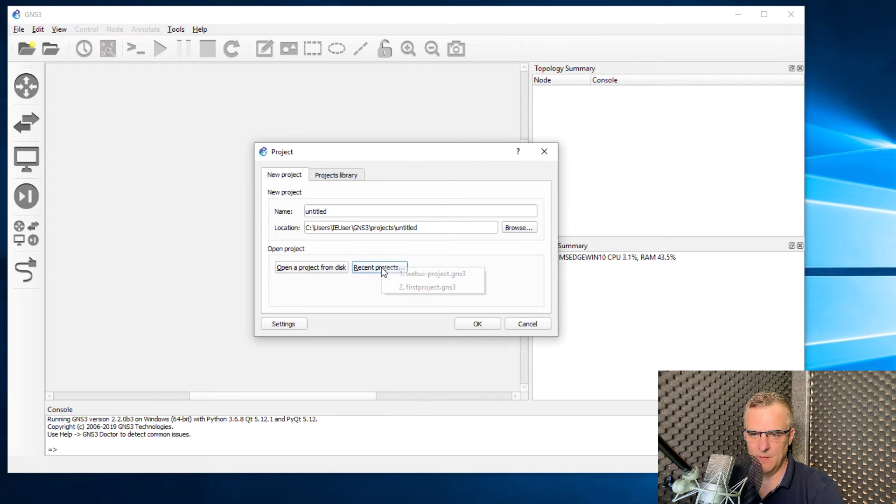
{"action": "left_click", "coordinate": [439, 287]}
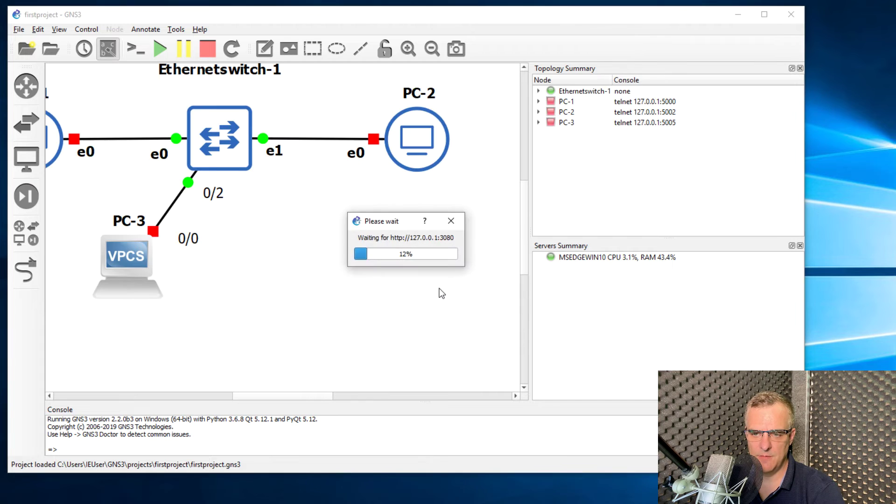
{"action": "left_click", "coordinate": [433, 49]}
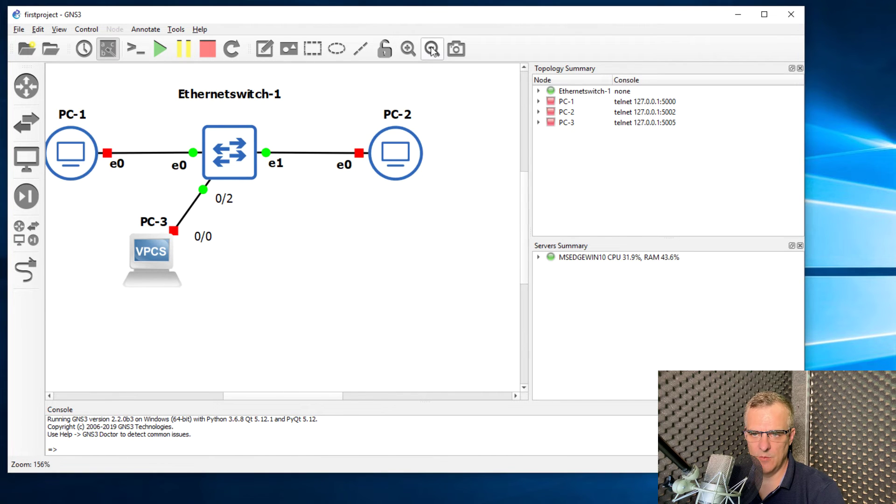
{"action": "left_click_drag", "start_coordinate": [283, 399], "coordinate": [269, 397]}
Delete PC-3 and move the Ethernetswitch-1 label closer to the switch.
{"action": "right_click", "coordinate": [202, 256]}
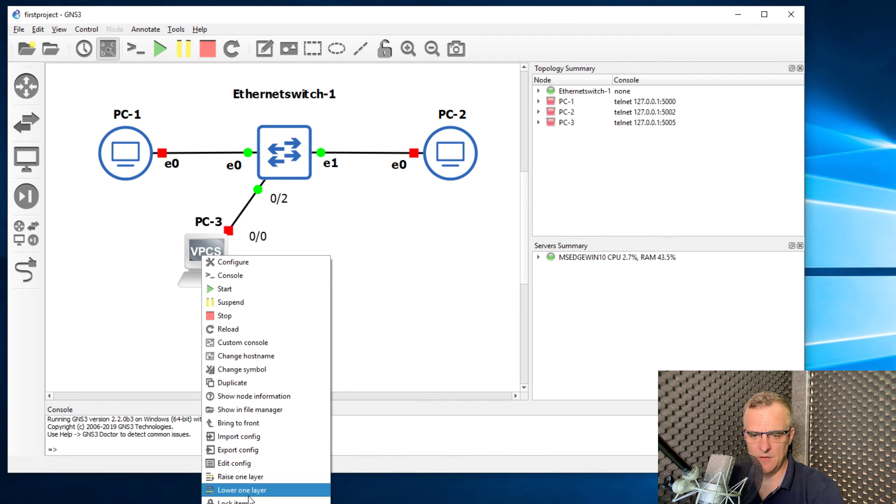
{"action": "left_click", "coordinate": [229, 503]}
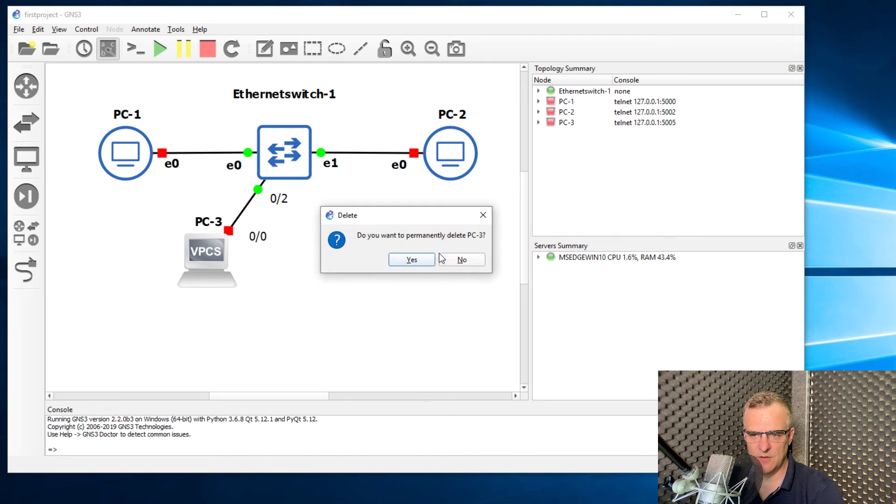
{"action": "left_click", "coordinate": [419, 264]}
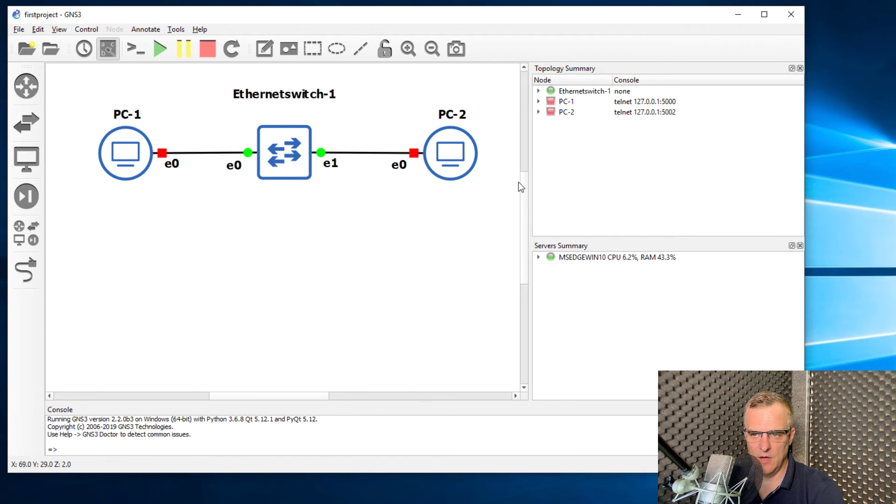
{"action": "scroll", "coordinate": [522, 189], "scroll_direction": "down", "scroll_amount": 1}
{"action": "left_click_drag", "start_coordinate": [308, 84], "coordinate": [303, 97]}
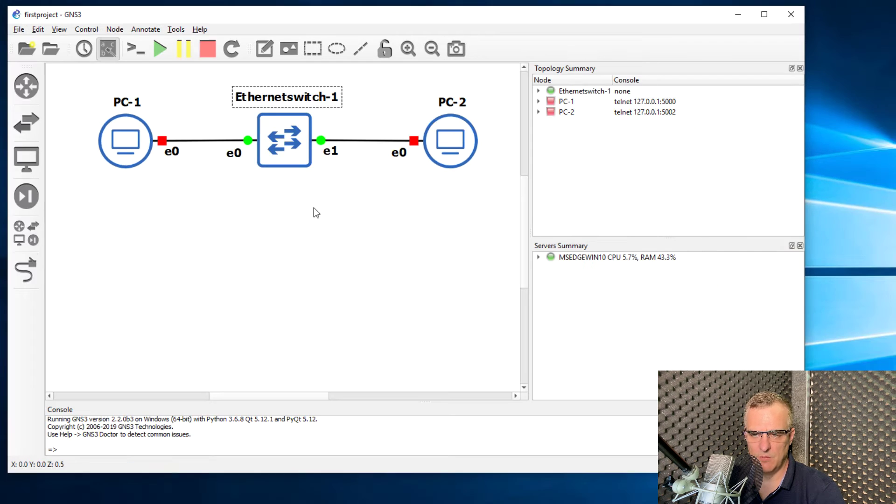
{"action": "left_click", "coordinate": [313, 209]}
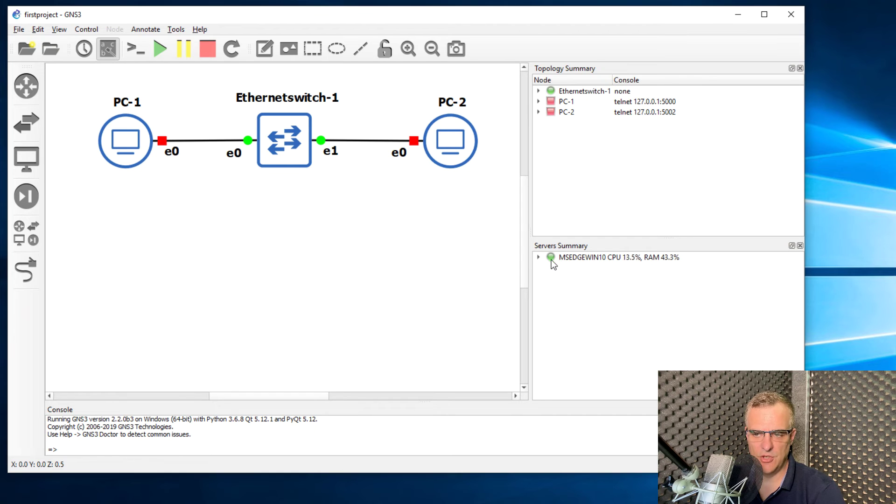
Enable the GNS3 VM with the VMware Workstation / Player engine in Preferences and apply.
{"action": "left_click", "coordinate": [563, 258]}
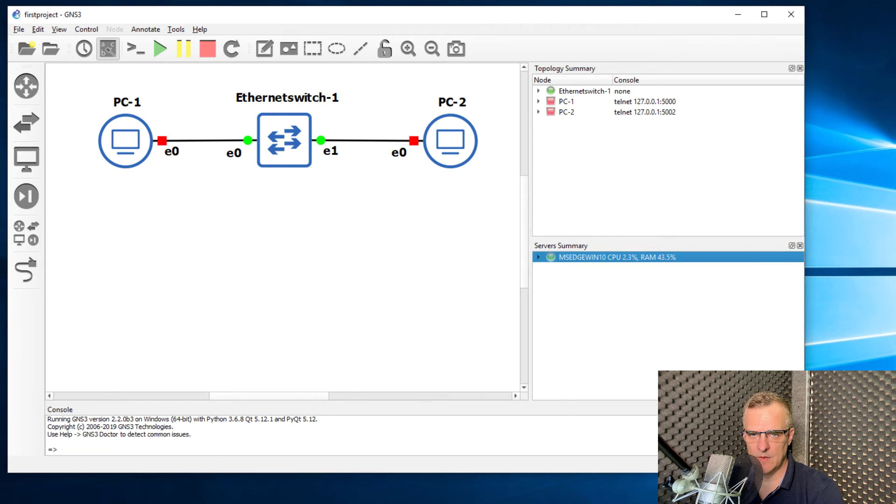
{"action": "left_click", "coordinate": [39, 27]}
{"action": "left_click", "coordinate": [52, 86]}
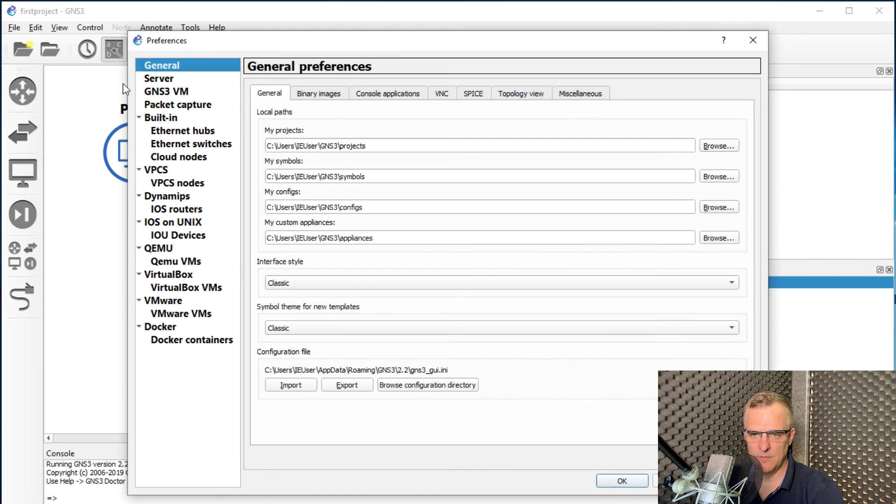
{"action": "left_click", "coordinate": [162, 92]}
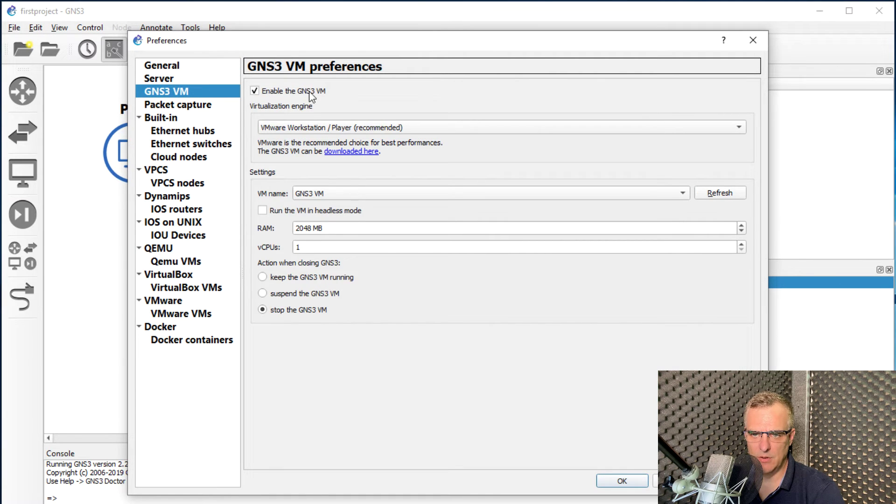
{"action": "left_click", "coordinate": [347, 128]}
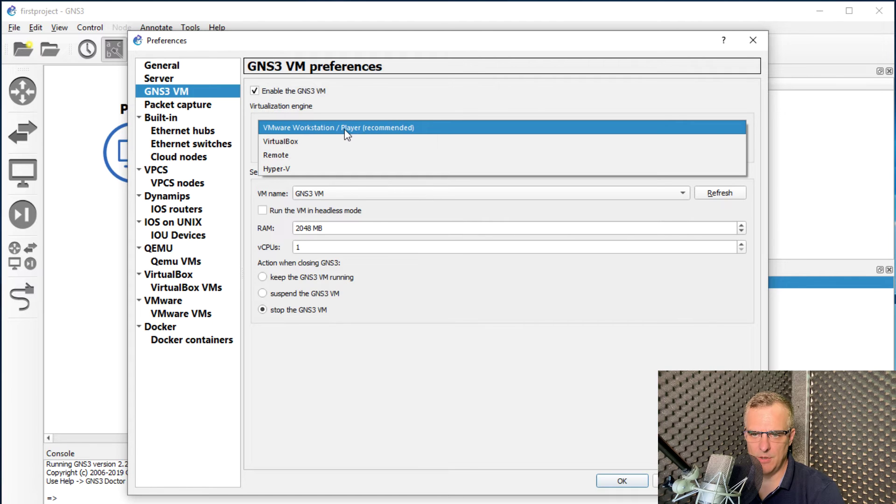
{"action": "left_click", "coordinate": [346, 128]}
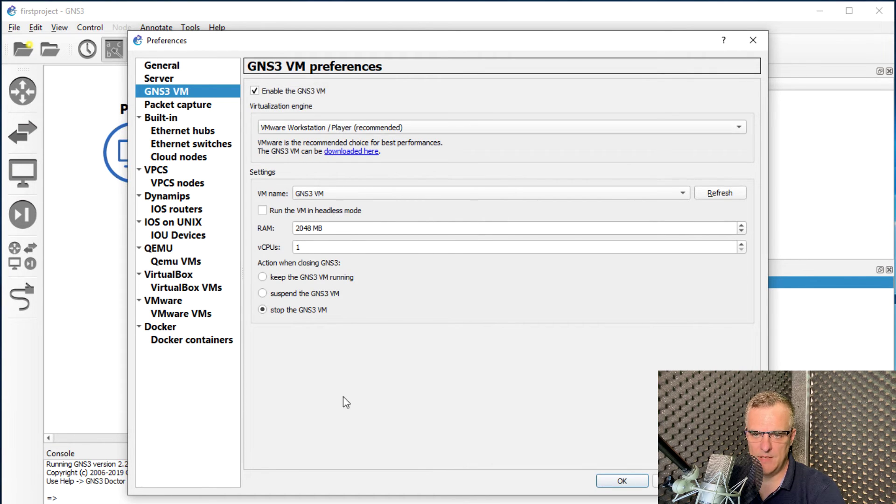
{"action": "left_click", "coordinate": [608, 481]}
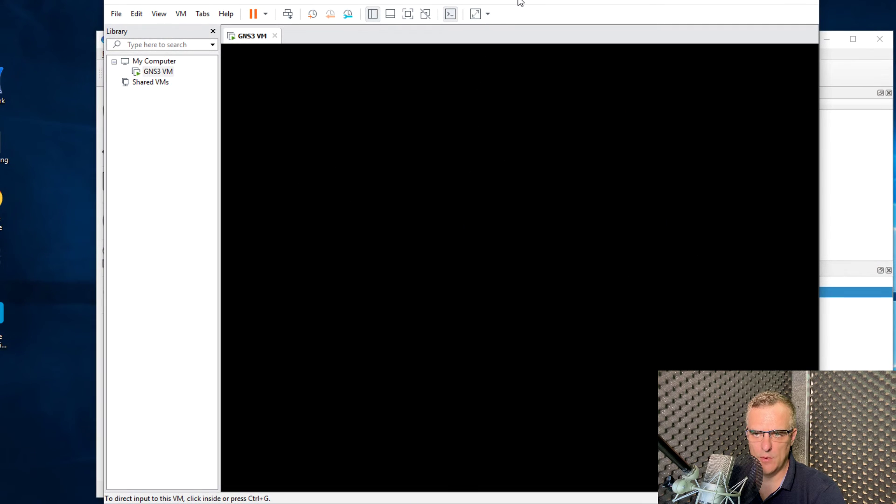
Switch between VMware and GNS3 while the GNS3 VM boots to Ubuntu 18.04.2, ending on GNS3.
{"action": "left_click_drag", "start_coordinate": [521, 2], "coordinate": [418, 18]}
{"action": "left_click", "coordinate": [767, 41]}
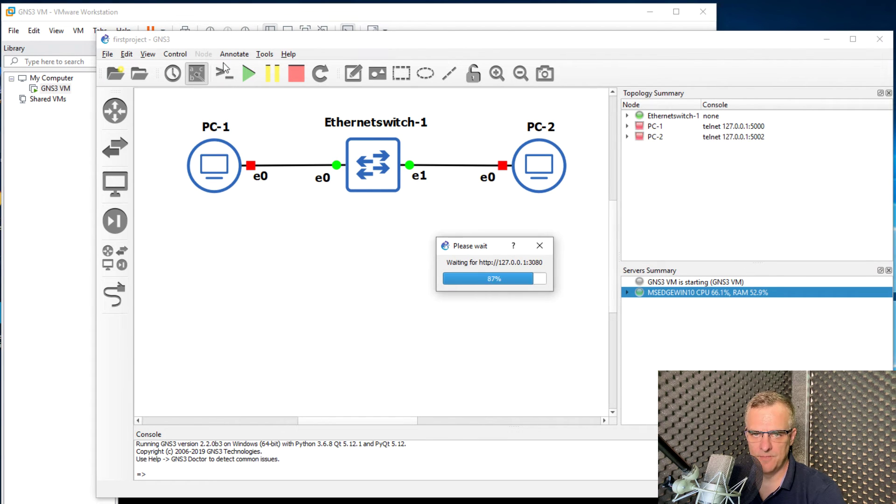
{"action": "left_click", "coordinate": [242, 11]}
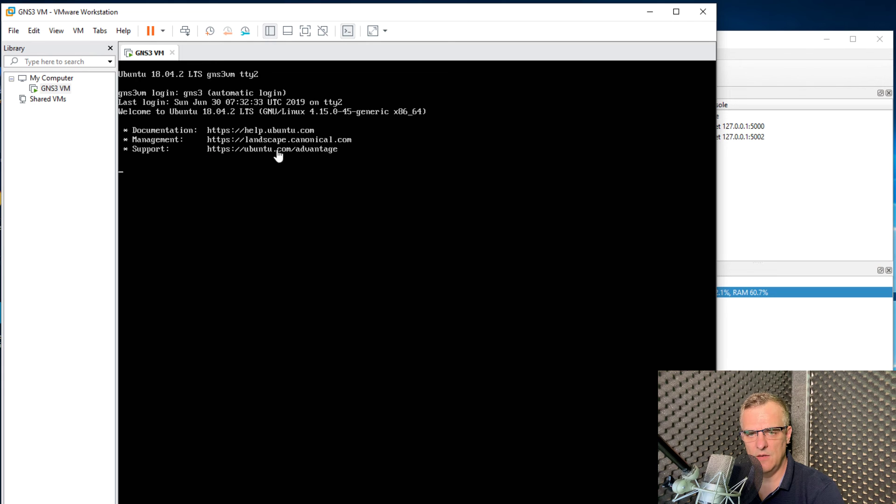
{"action": "left_click", "coordinate": [737, 41]}
Open the GNS3 VM preferences page to review GNS3 VM with 2048 MB RAM and 1 vCPU.
{"action": "left_click", "coordinate": [128, 54]}
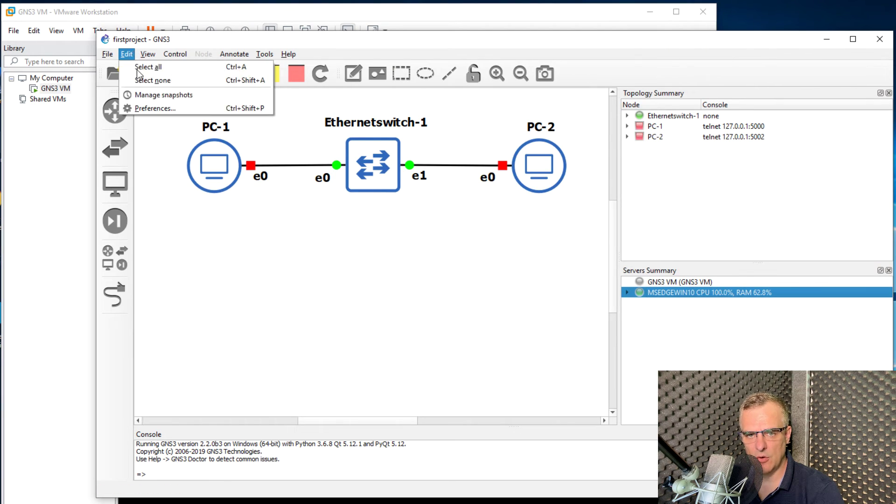
{"action": "left_click", "coordinate": [152, 110]}
{"action": "left_click", "coordinate": [249, 113]}
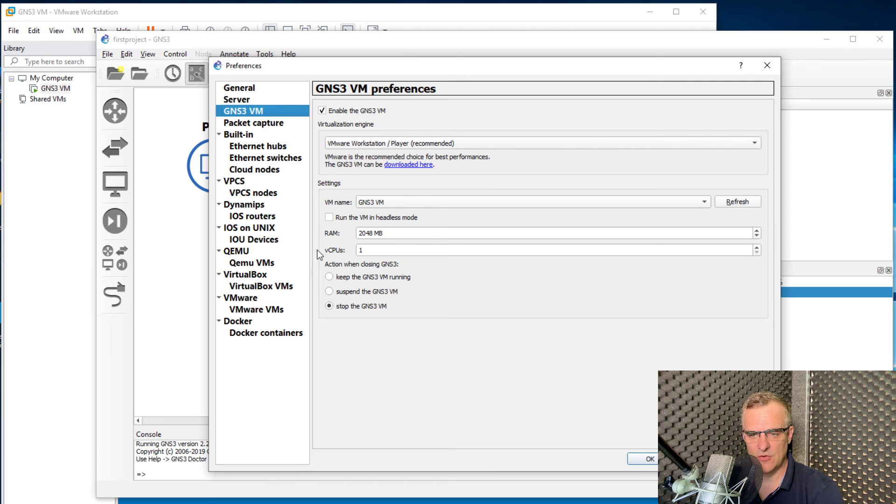
Close Preferences, check the GNS3 VM server details in VMware, then quit GNS3 confirming Yes.
{"action": "key", "text": "Return"}
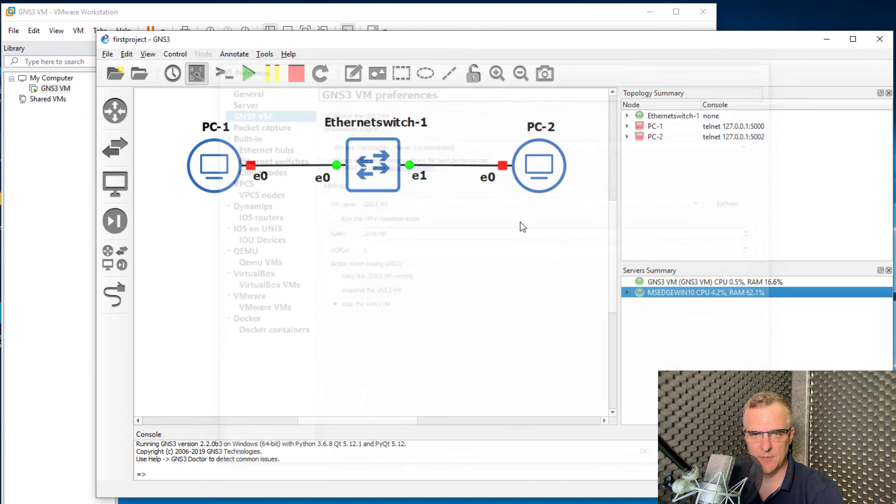
{"action": "left_click", "coordinate": [403, 16]}
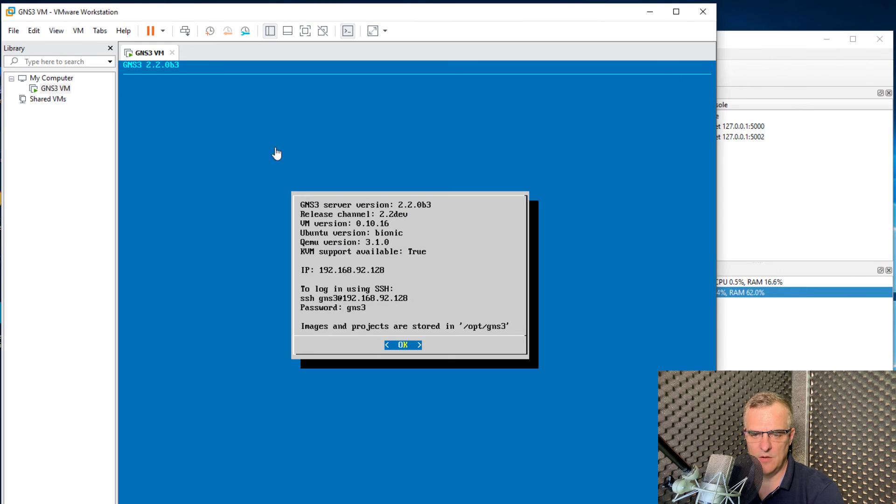
{"action": "left_click", "coordinate": [741, 44]}
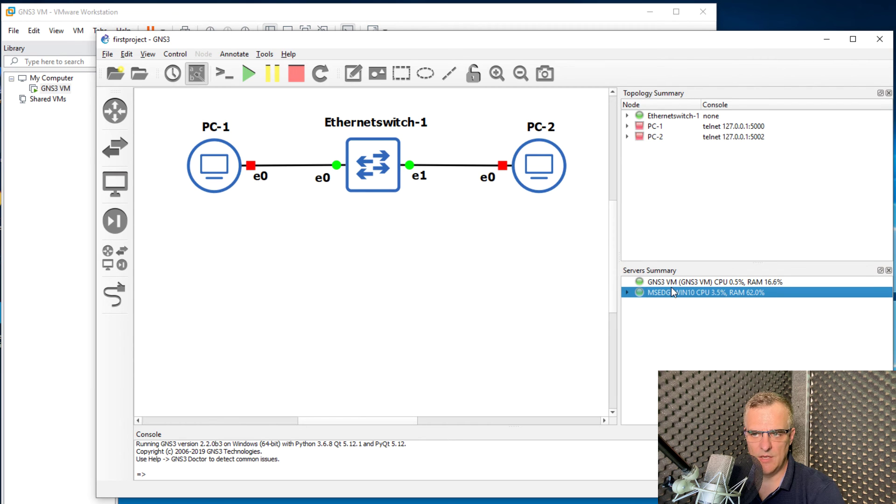
{"action": "left_click", "coordinate": [880, 39]}
{"action": "left_click", "coordinate": [492, 285]}
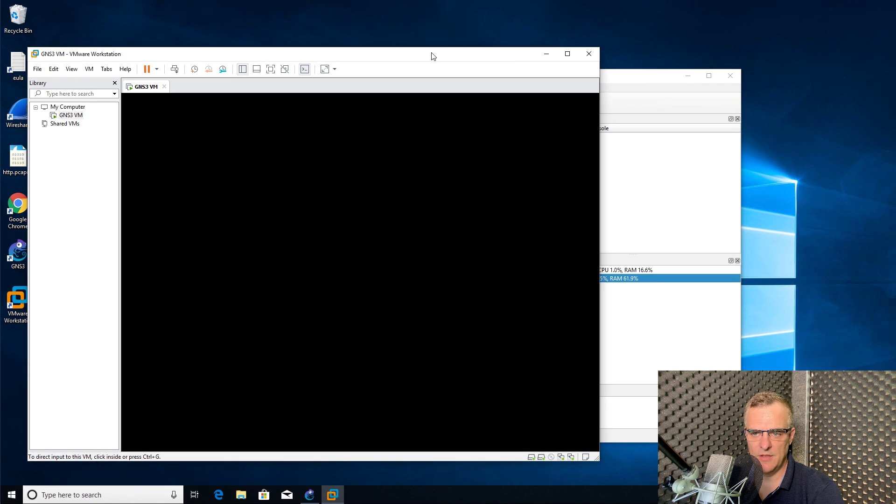